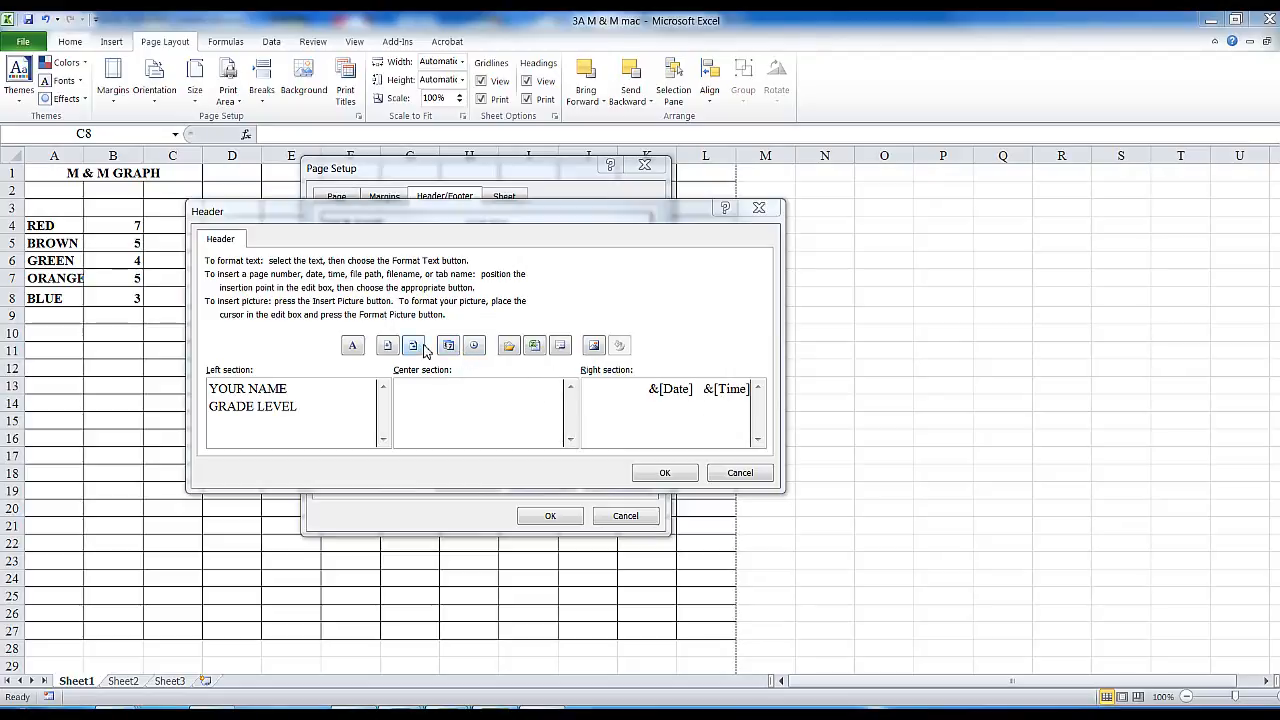
# Step: Apply the custom header with YOUR NAME and GRADE LEVEL at left and date and time at right, and accept the page setup
pyautogui.click(665, 473)
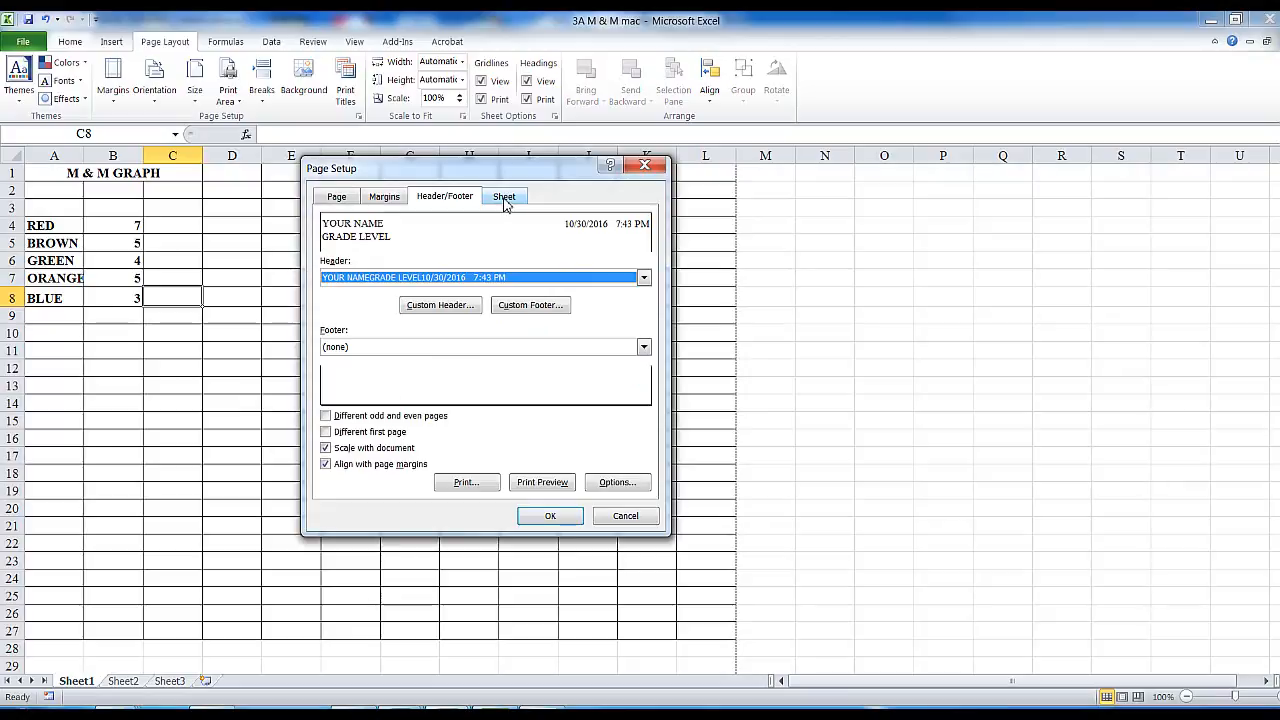
pyautogui.click(532, 514)
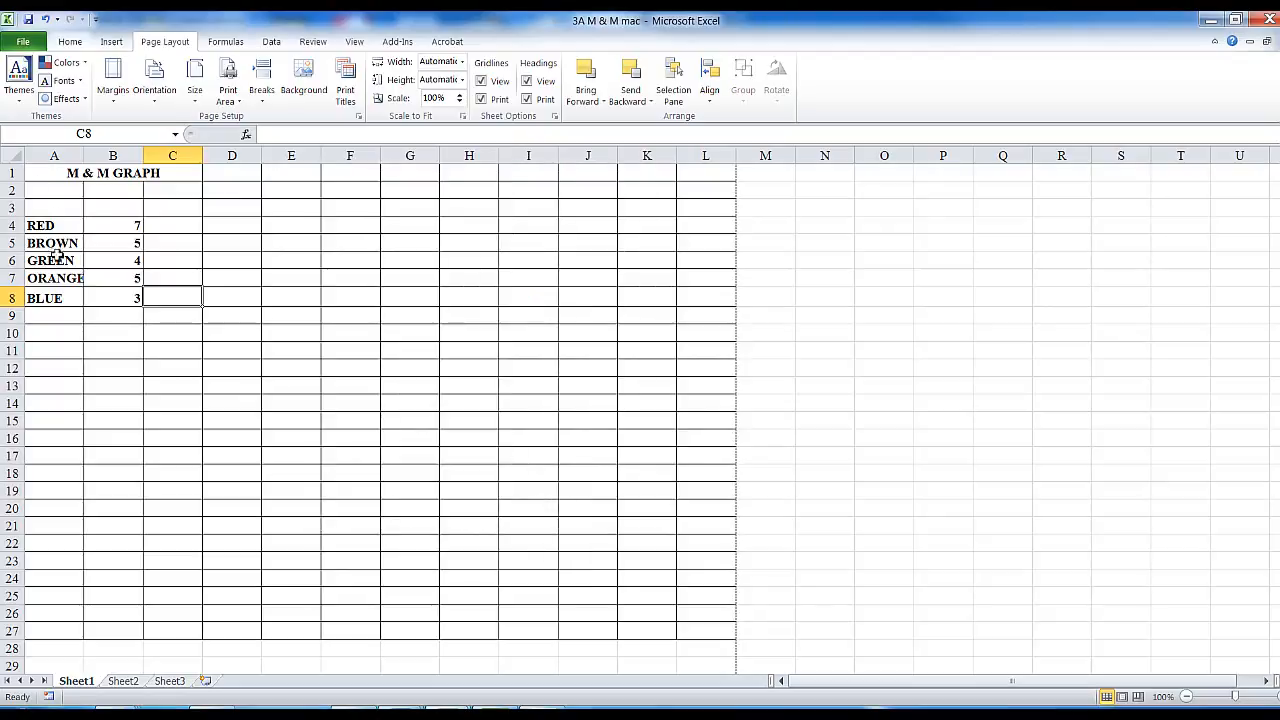
# Step: Unmerge the M & M GRAPH title across A1:C1, and merge and center it again
pyautogui.click(46, 173)
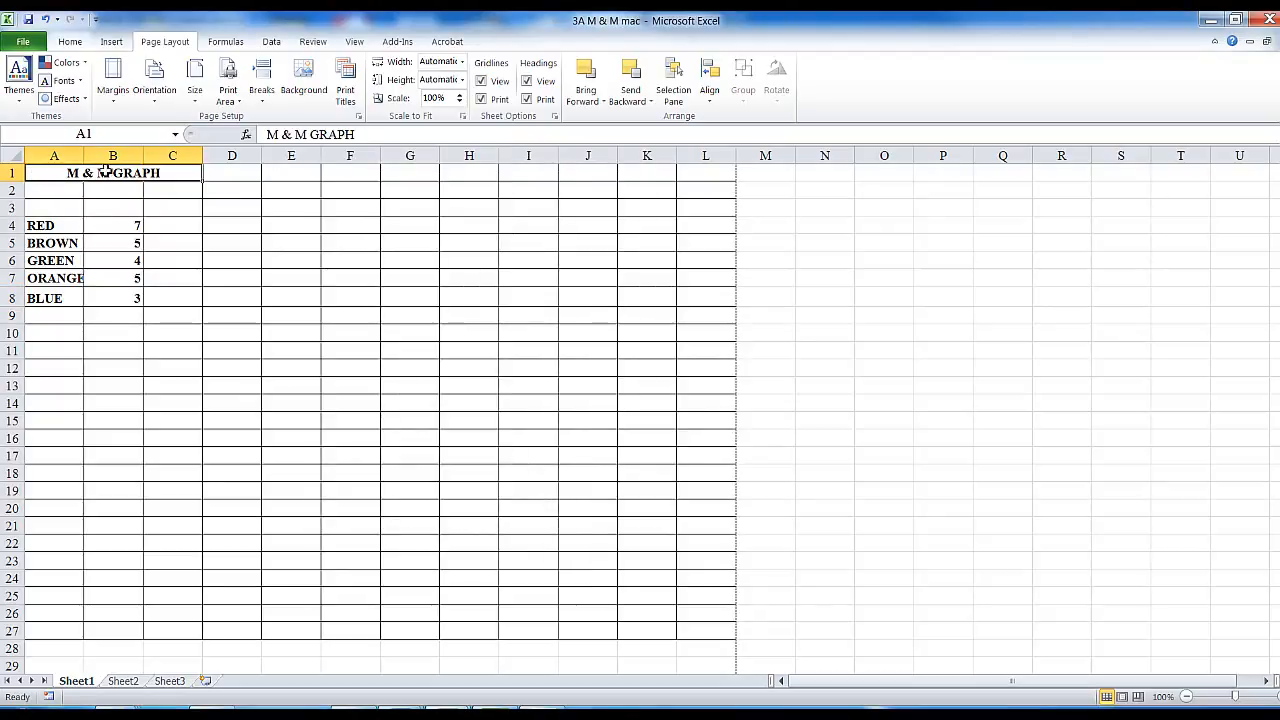
pyautogui.click(70, 43)
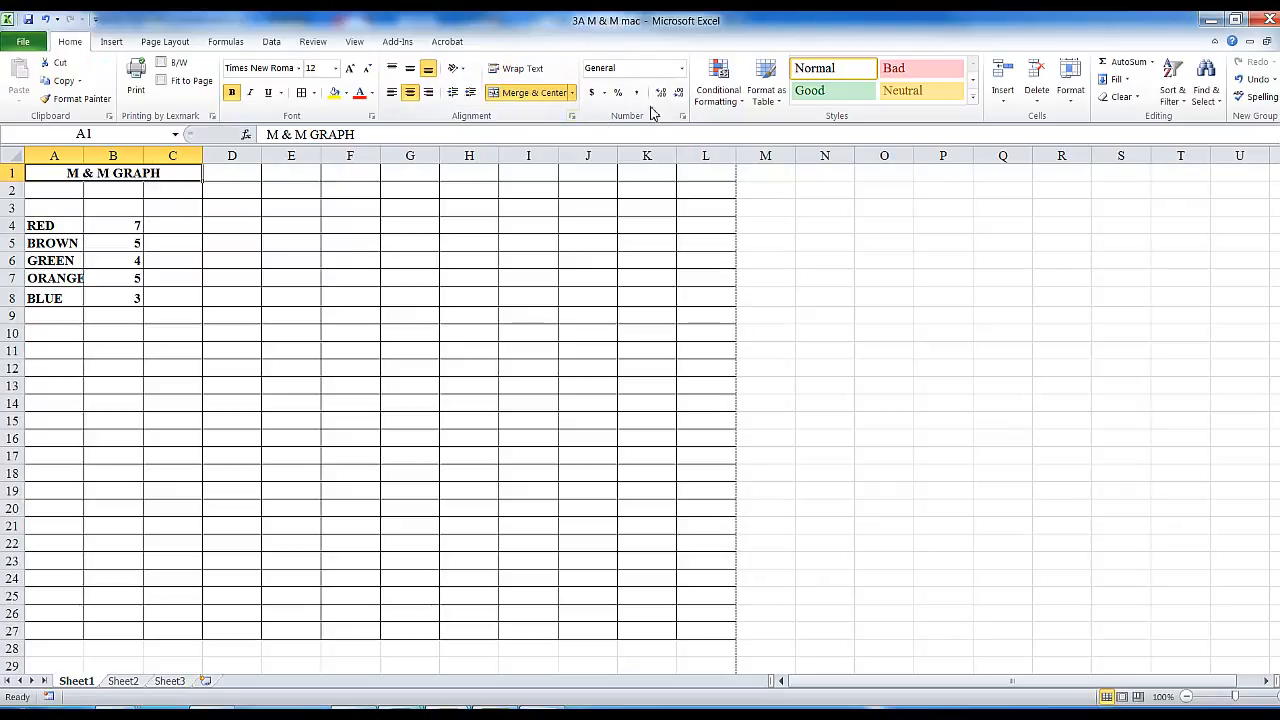
pyautogui.click(515, 93)
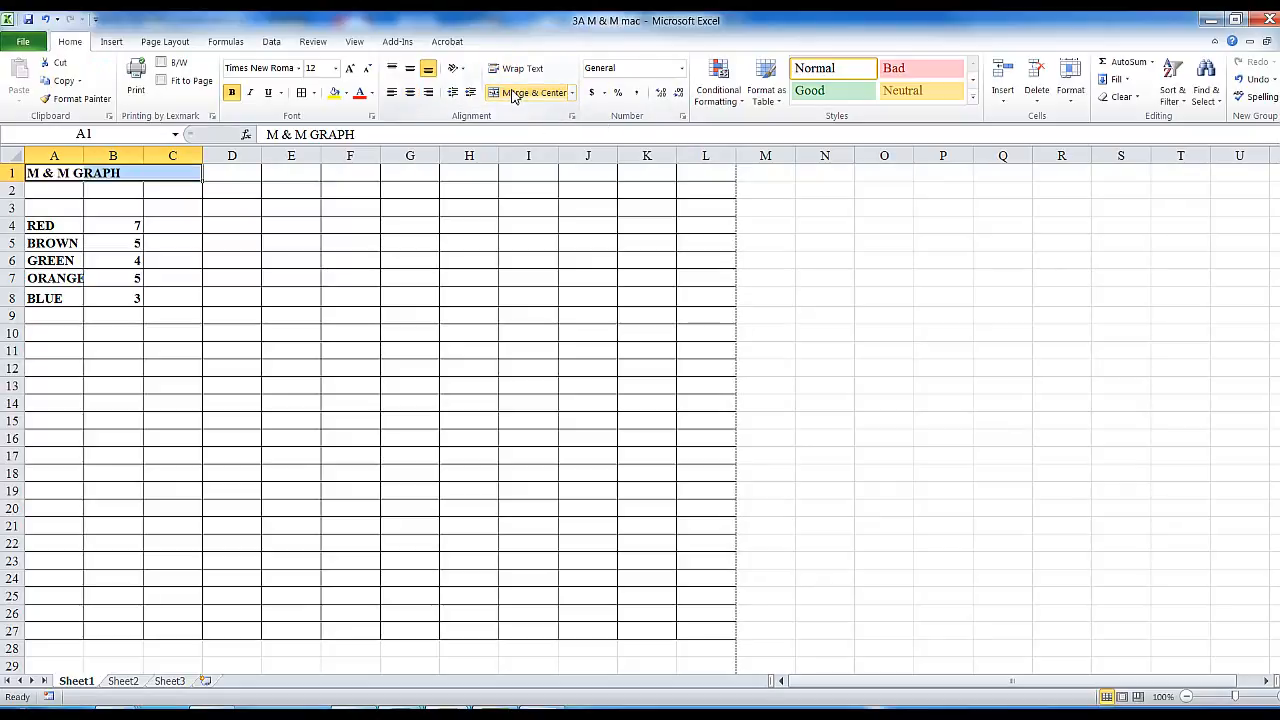
pyautogui.click(515, 93)
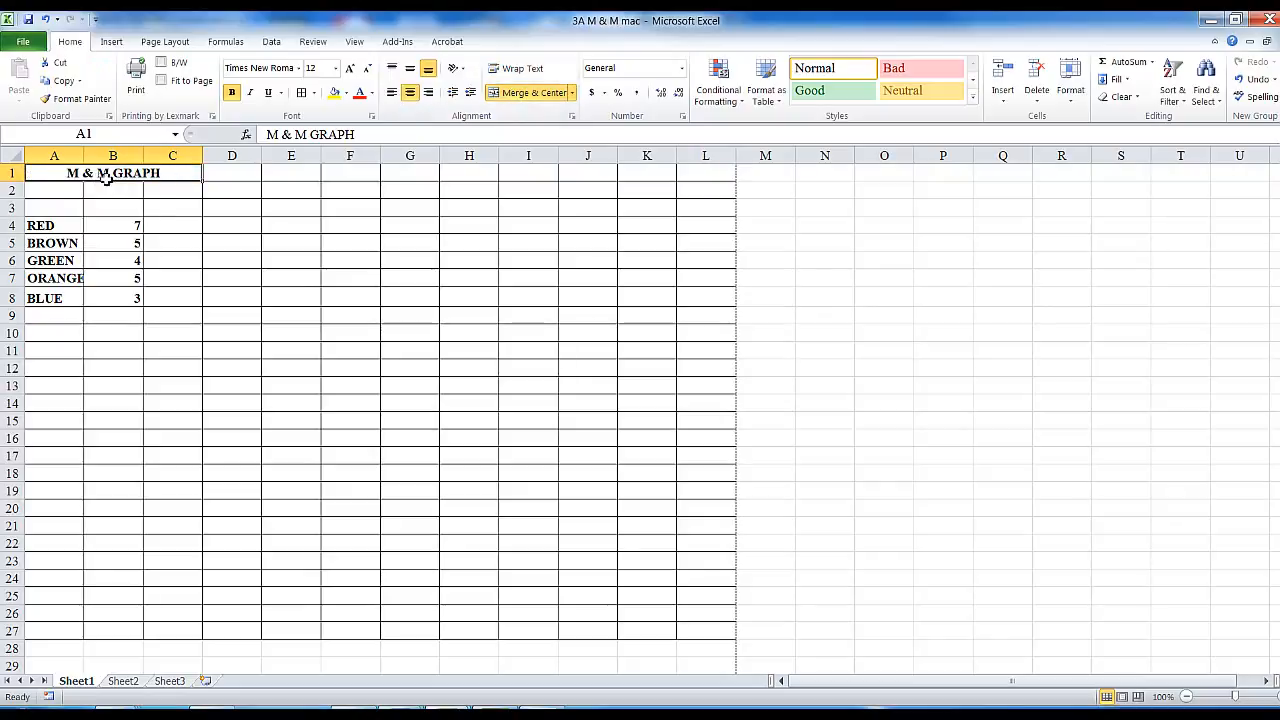
# Step: Examine the color labels and their counts in cells A4 to B8
pyautogui.click(40, 228)
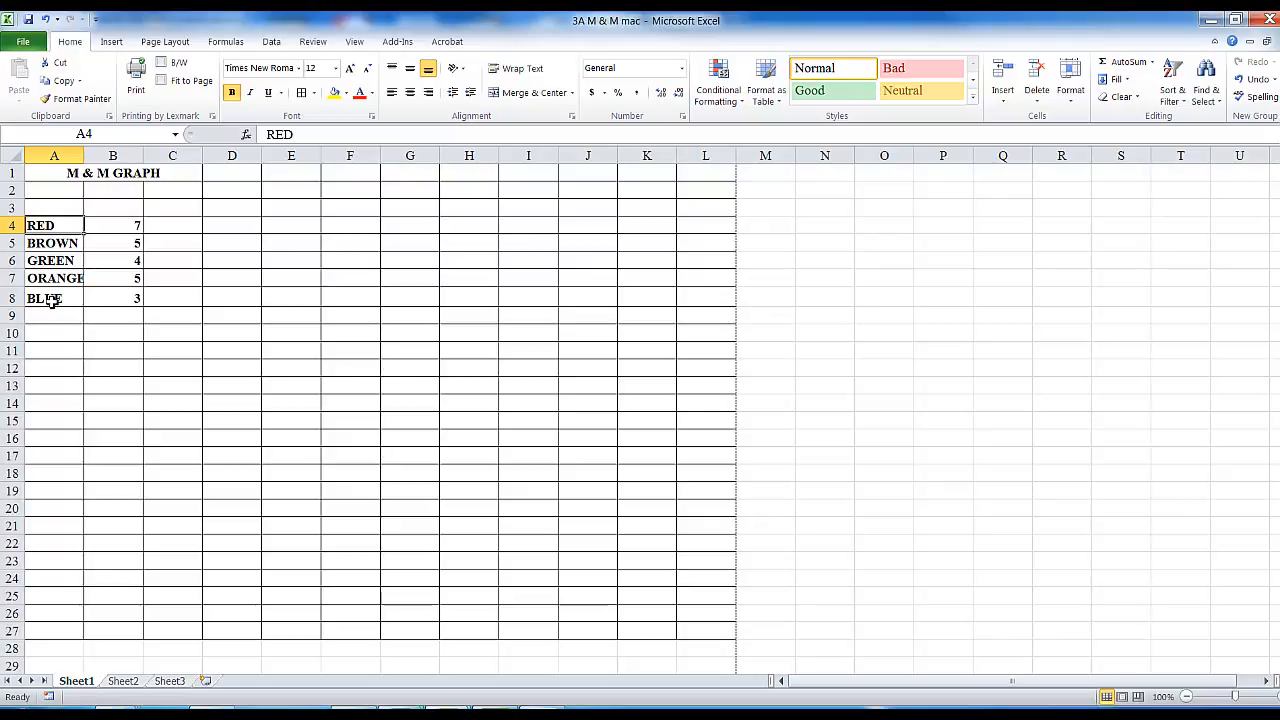
pyautogui.click(121, 224)
pyautogui.click(121, 247)
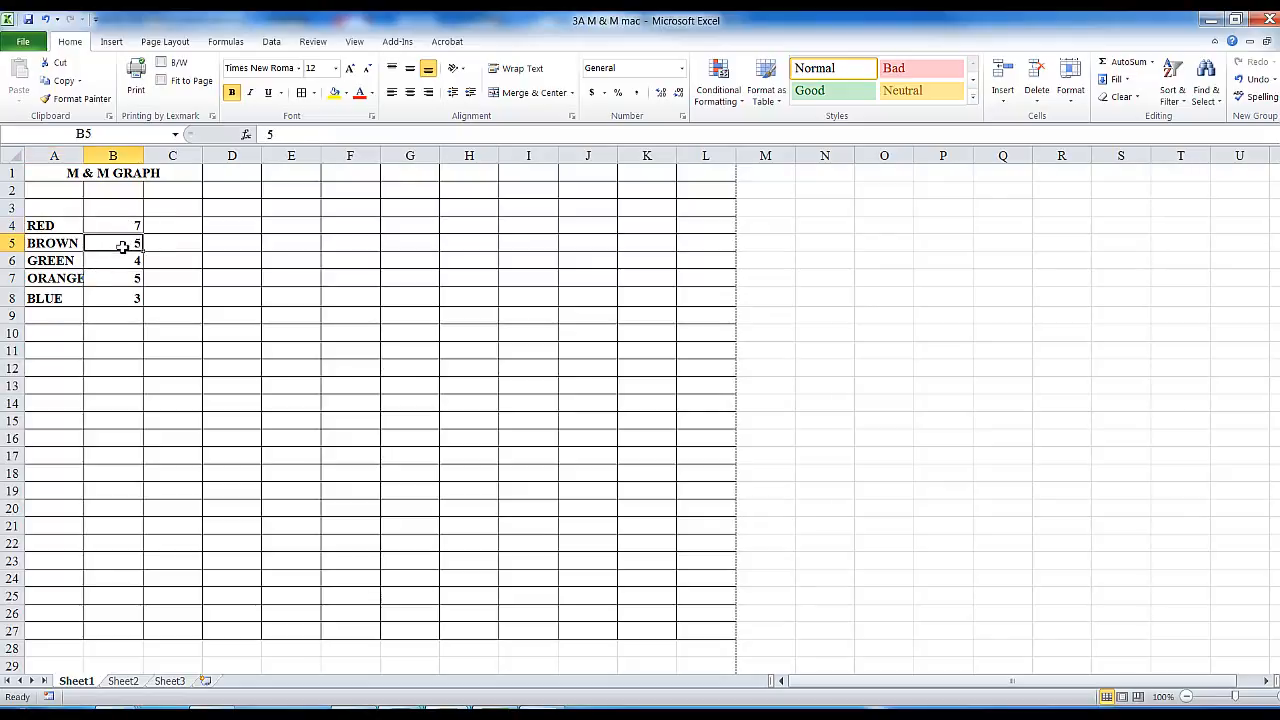
pyautogui.click(124, 261)
pyautogui.click(129, 280)
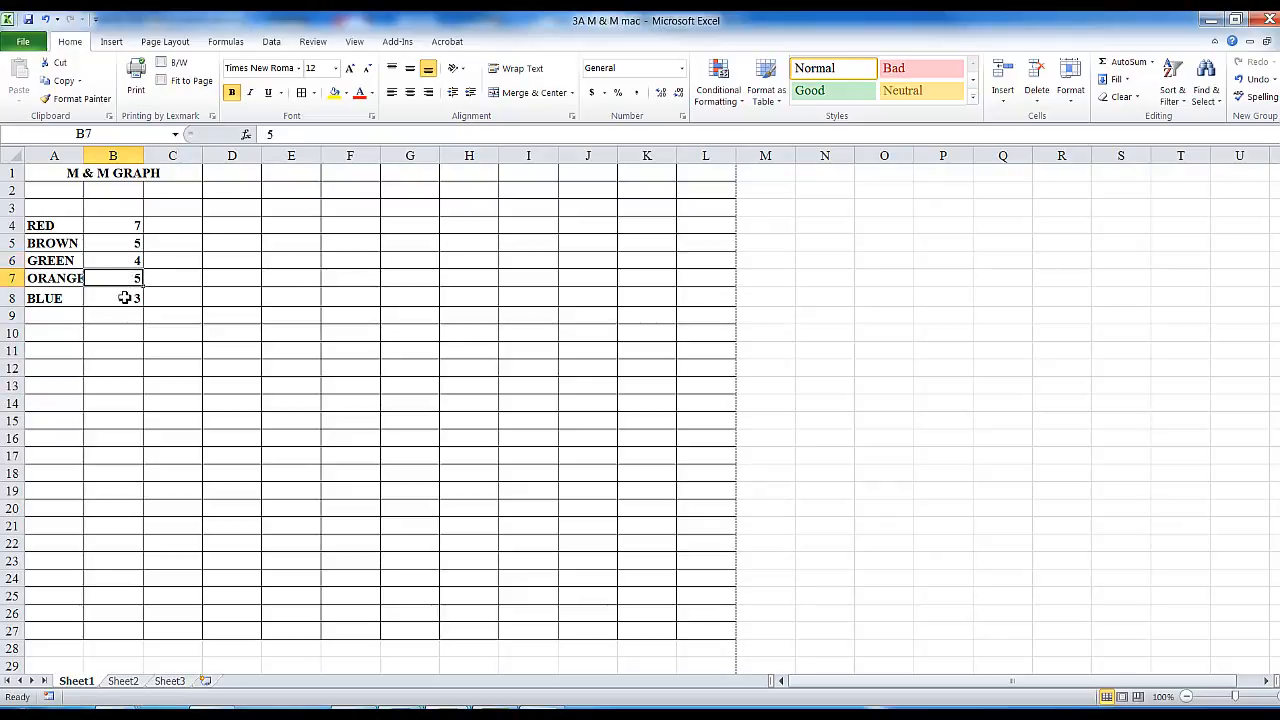
pyautogui.click(123, 299)
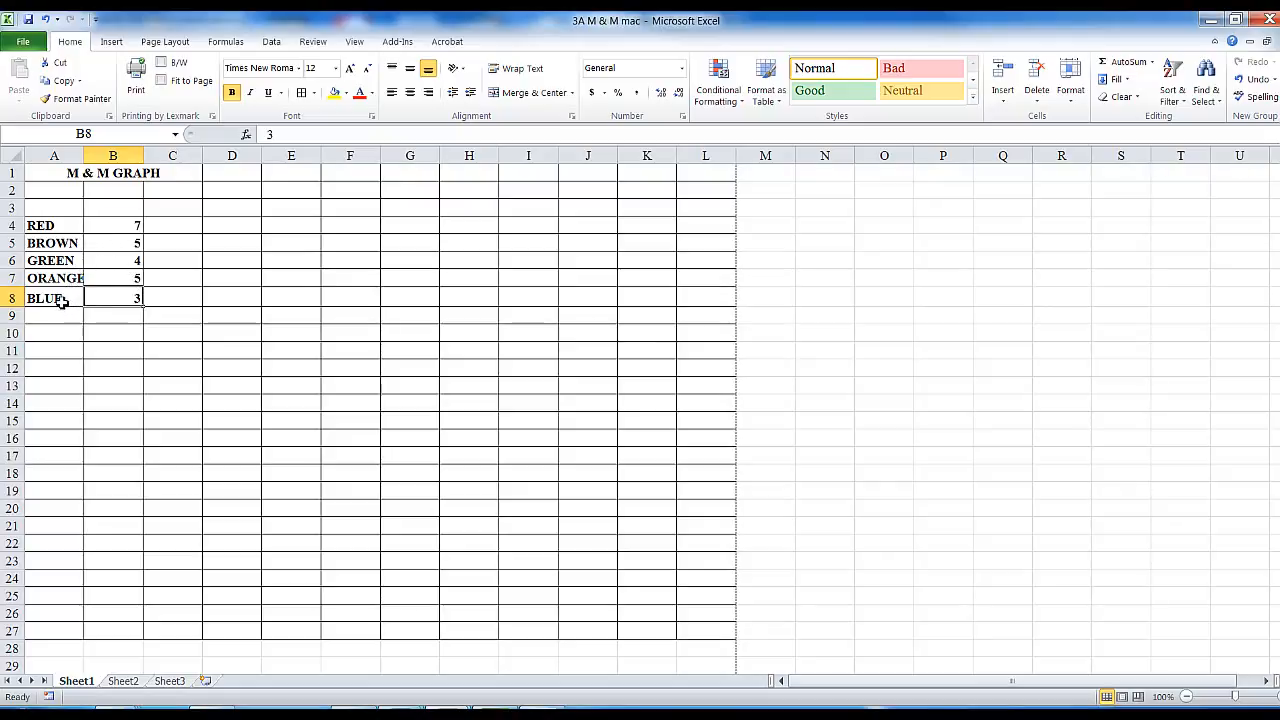
# Step: Insert a 3-D clustered column chart of A4:B8 and place it directly below the data, against the sheet's left edge
pyautogui.click(31, 226)
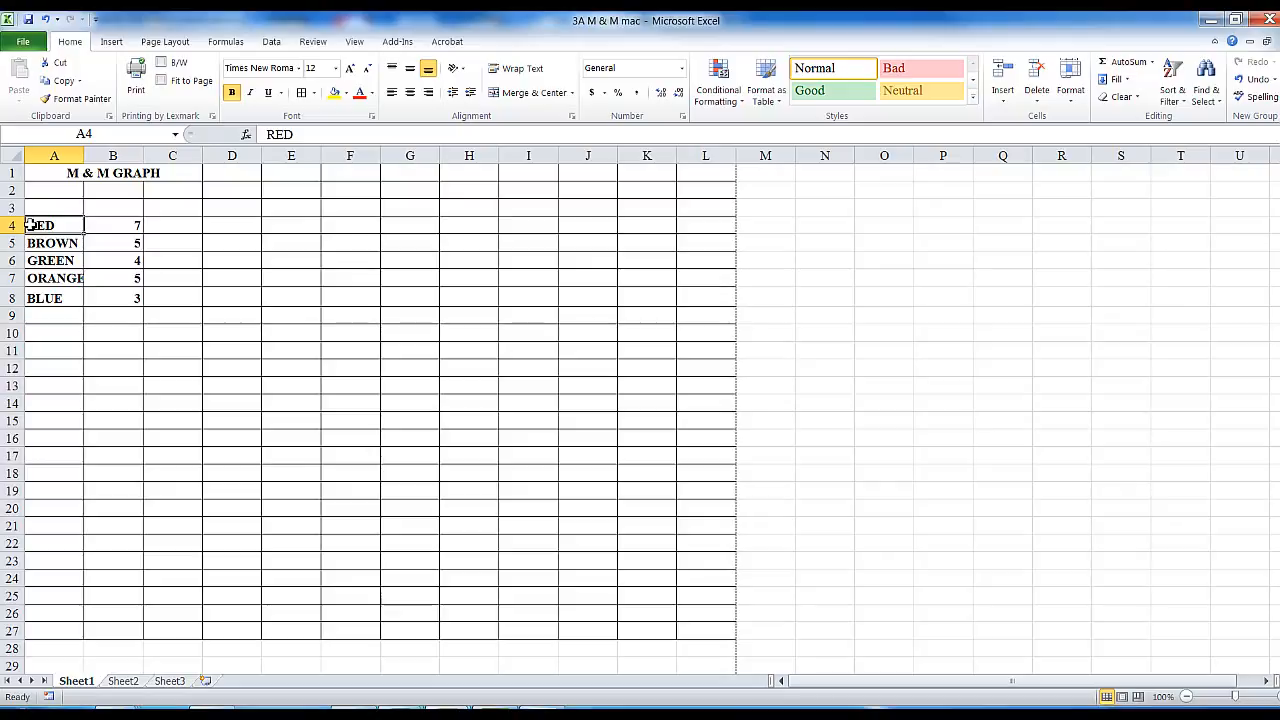
pyautogui.moveTo(40, 226); pyautogui.dragTo(137, 304)
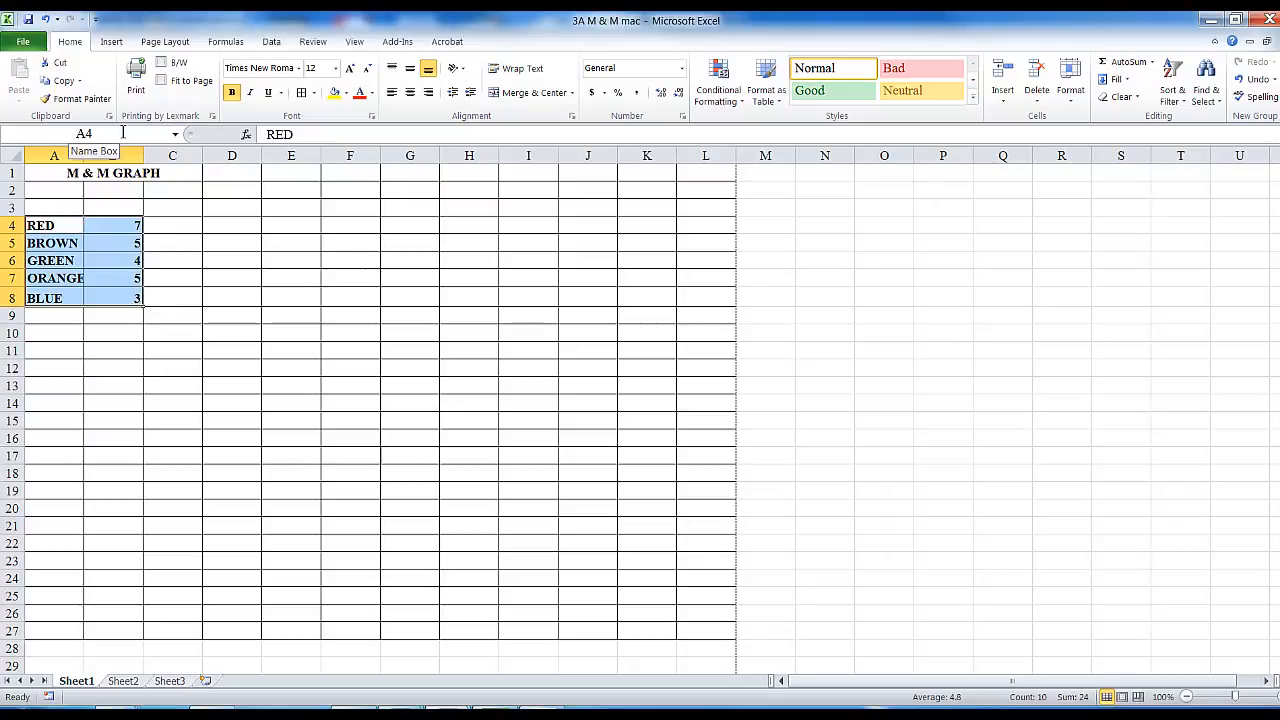
pyautogui.click(112, 42)
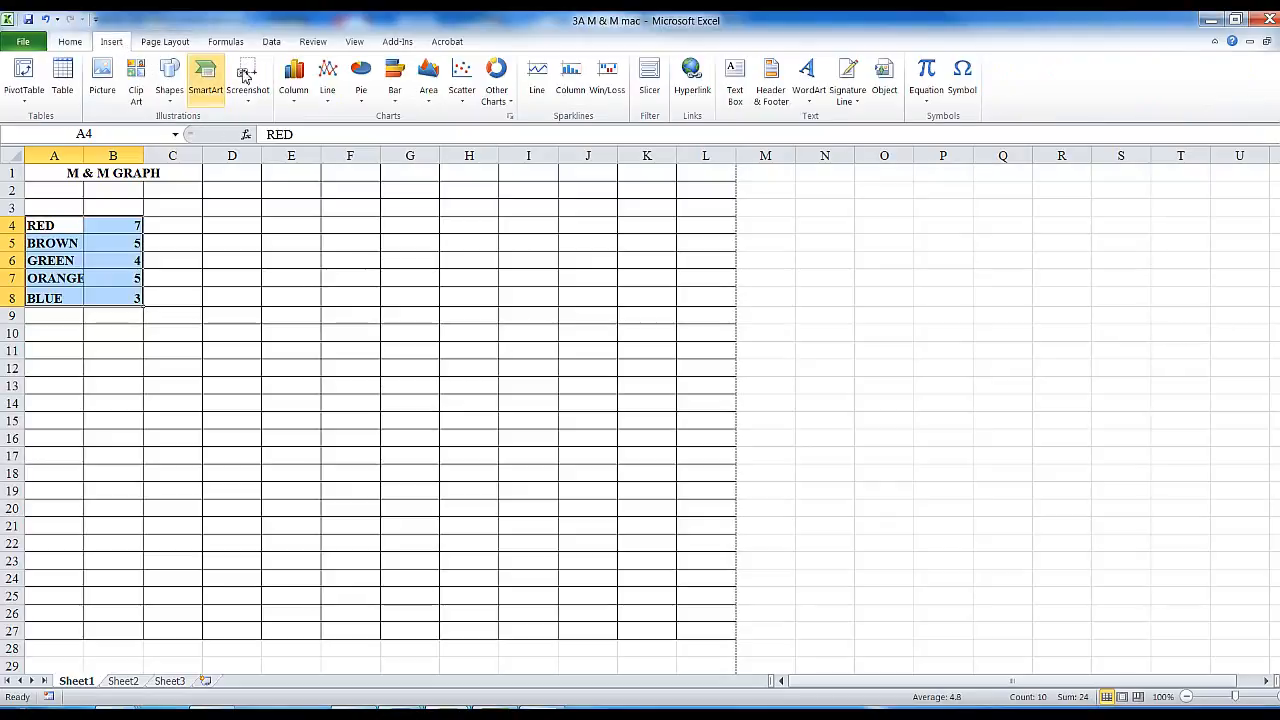
pyautogui.click(294, 78)
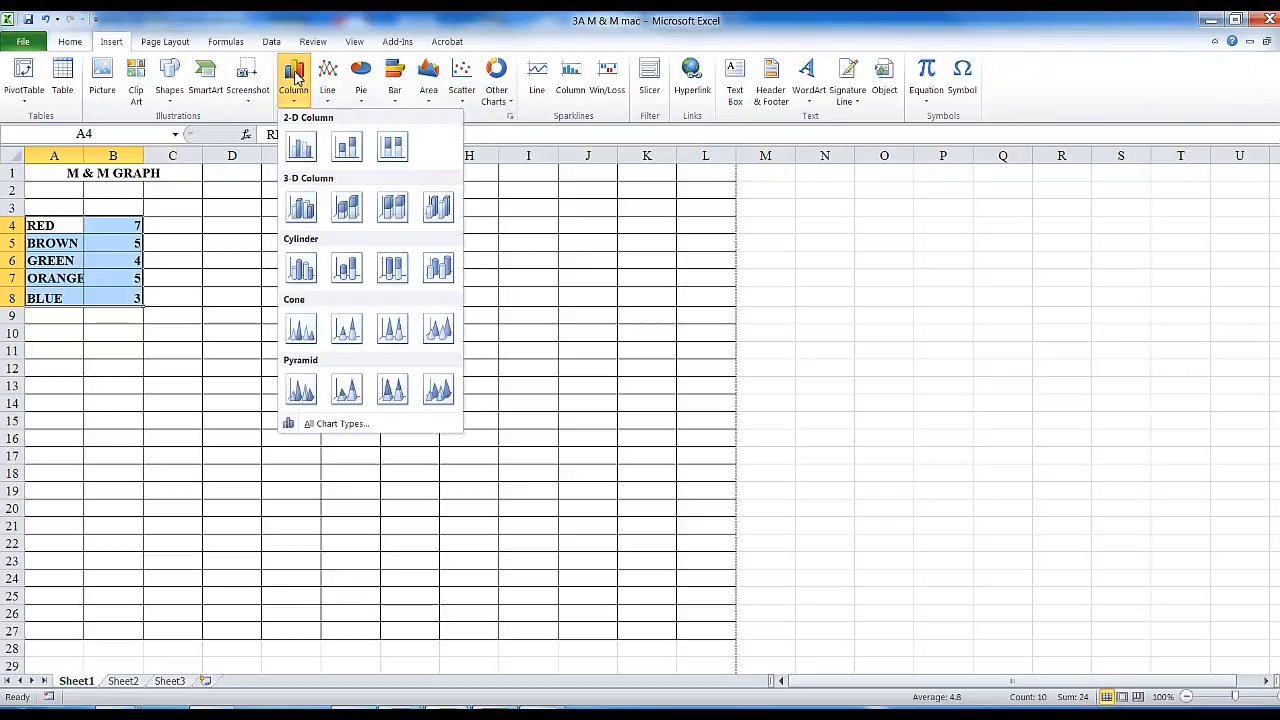
pyautogui.click(303, 208)
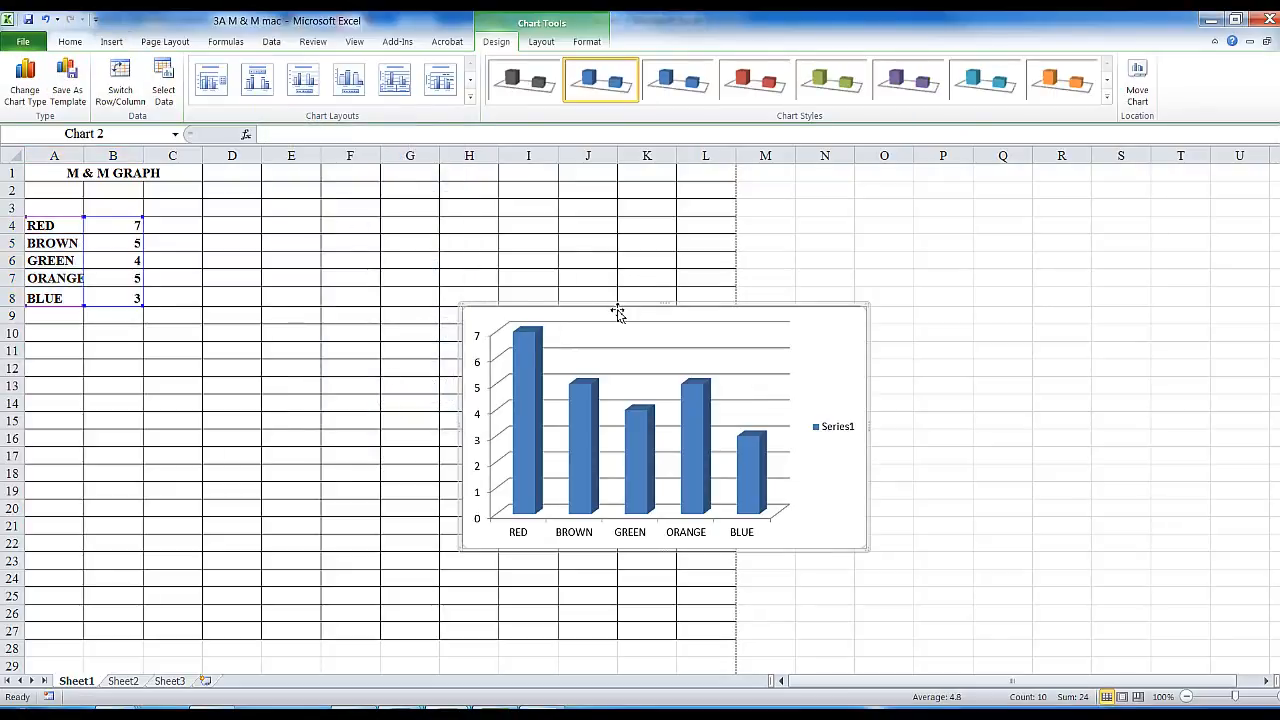
pyautogui.moveTo(617, 312); pyautogui.dragTo(175, 322)
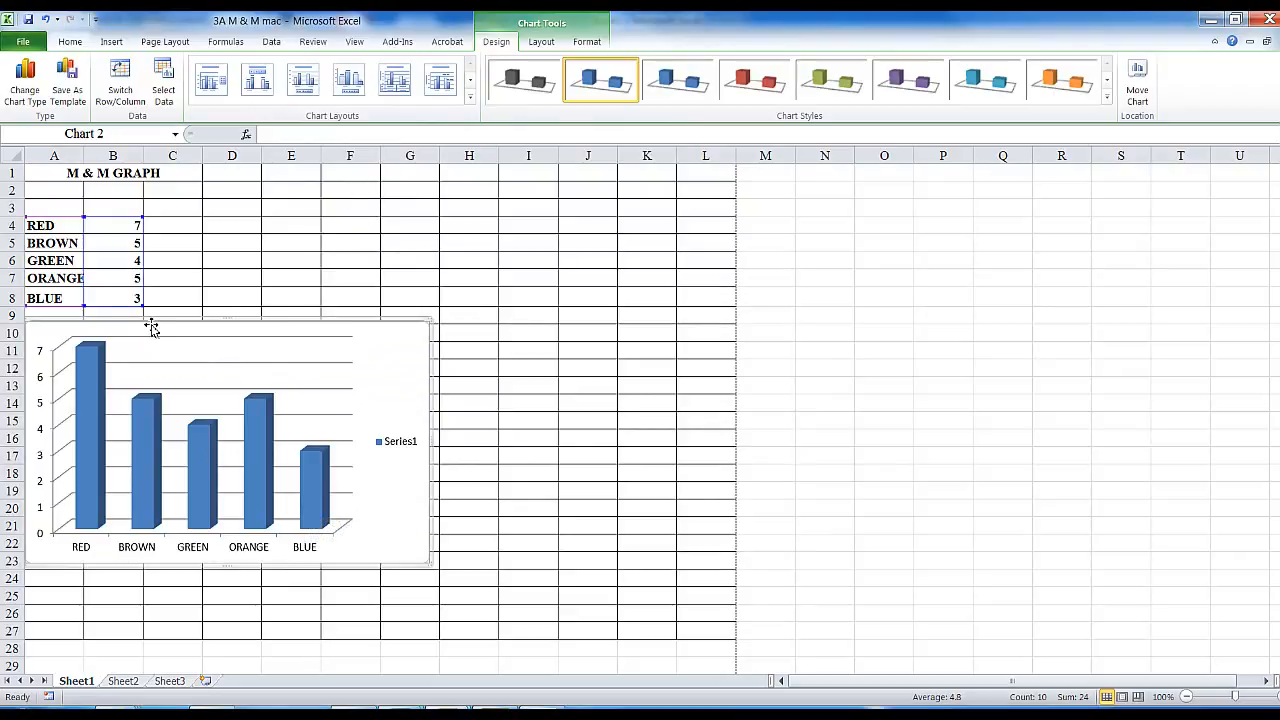
# Step: Give only the RED column of the chart a solid fill in standard red
pyautogui.click(97, 455)
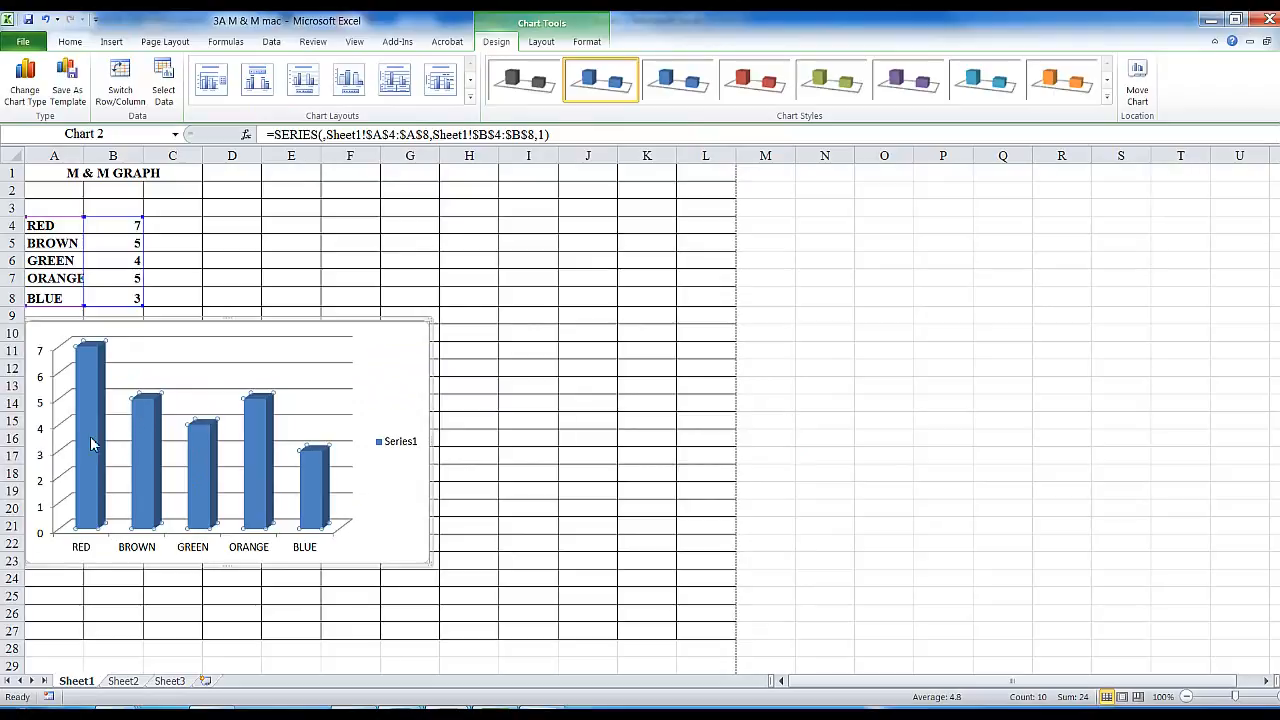
pyautogui.click(86, 441)
pyautogui.doubleClick(86, 440)
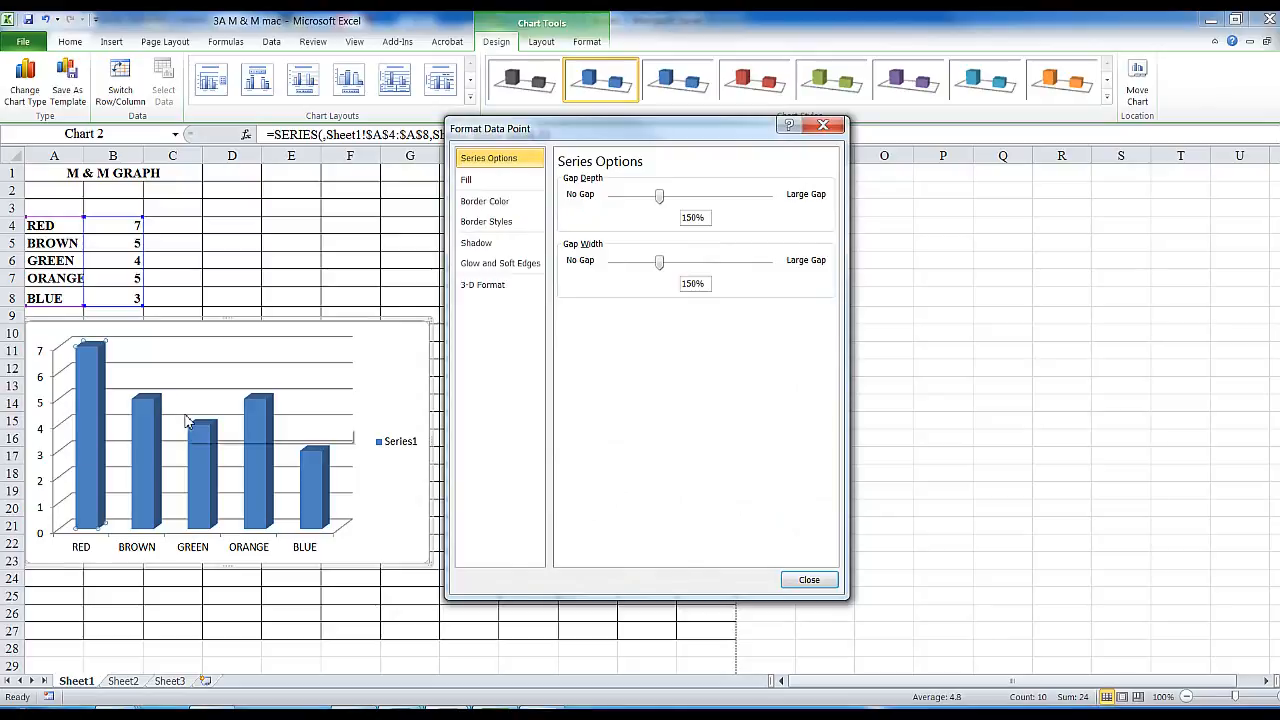
pyautogui.click(467, 184)
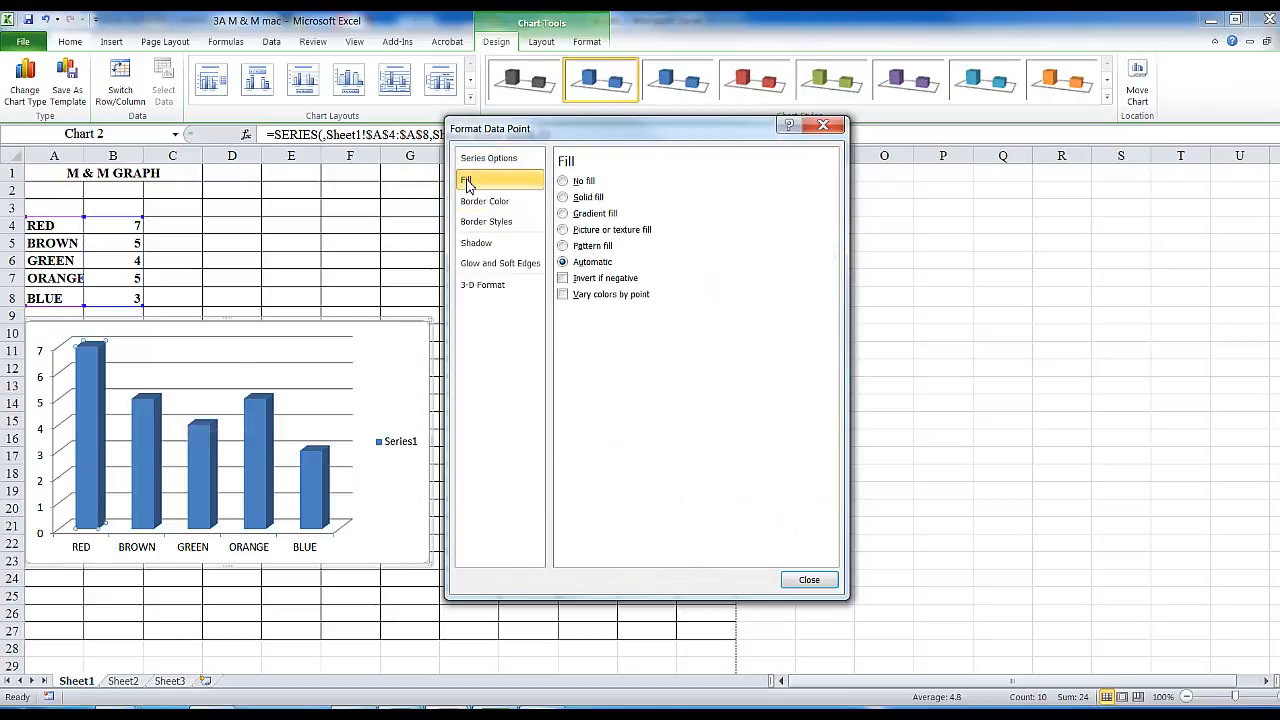
pyautogui.click(563, 197)
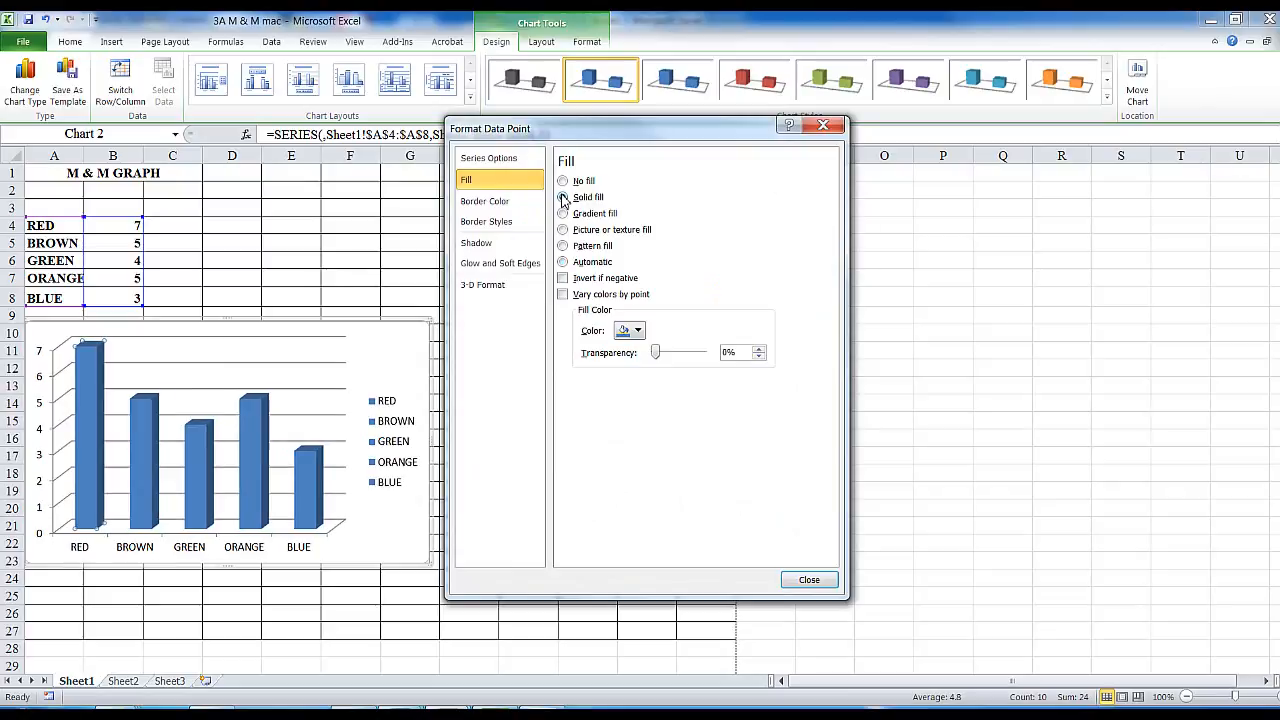
pyautogui.click(637, 331)
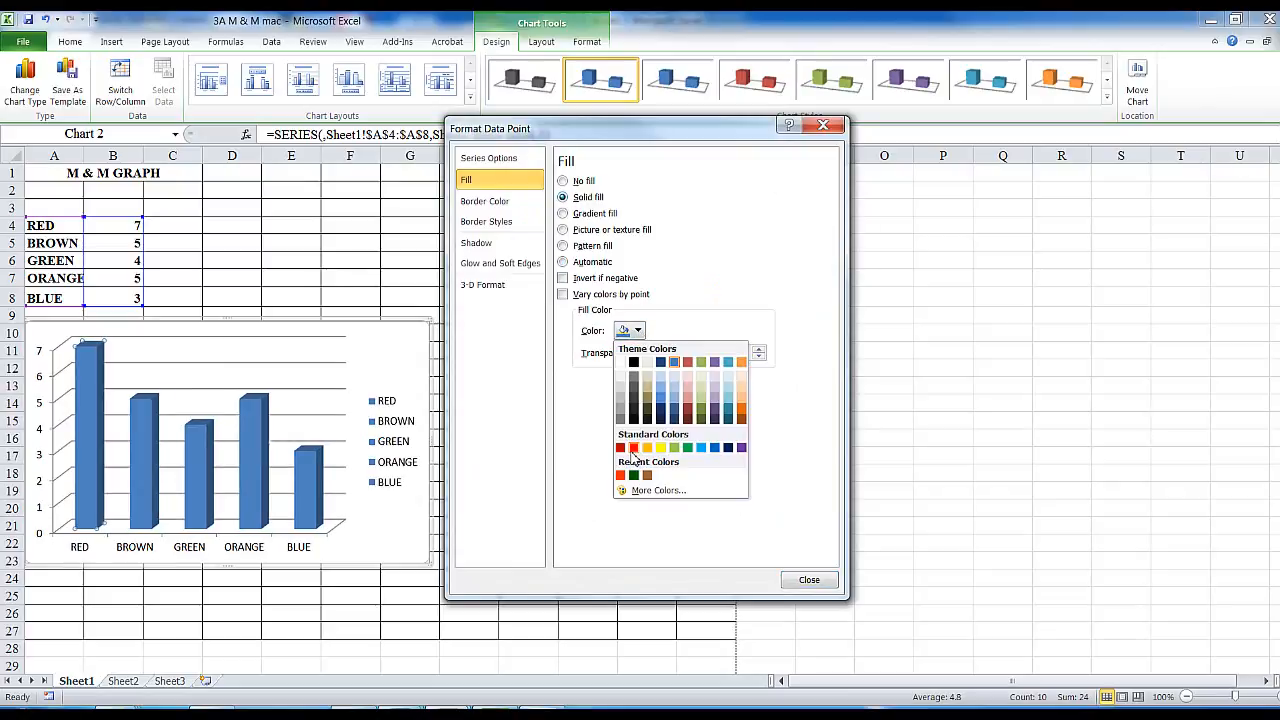
pyautogui.click(633, 448)
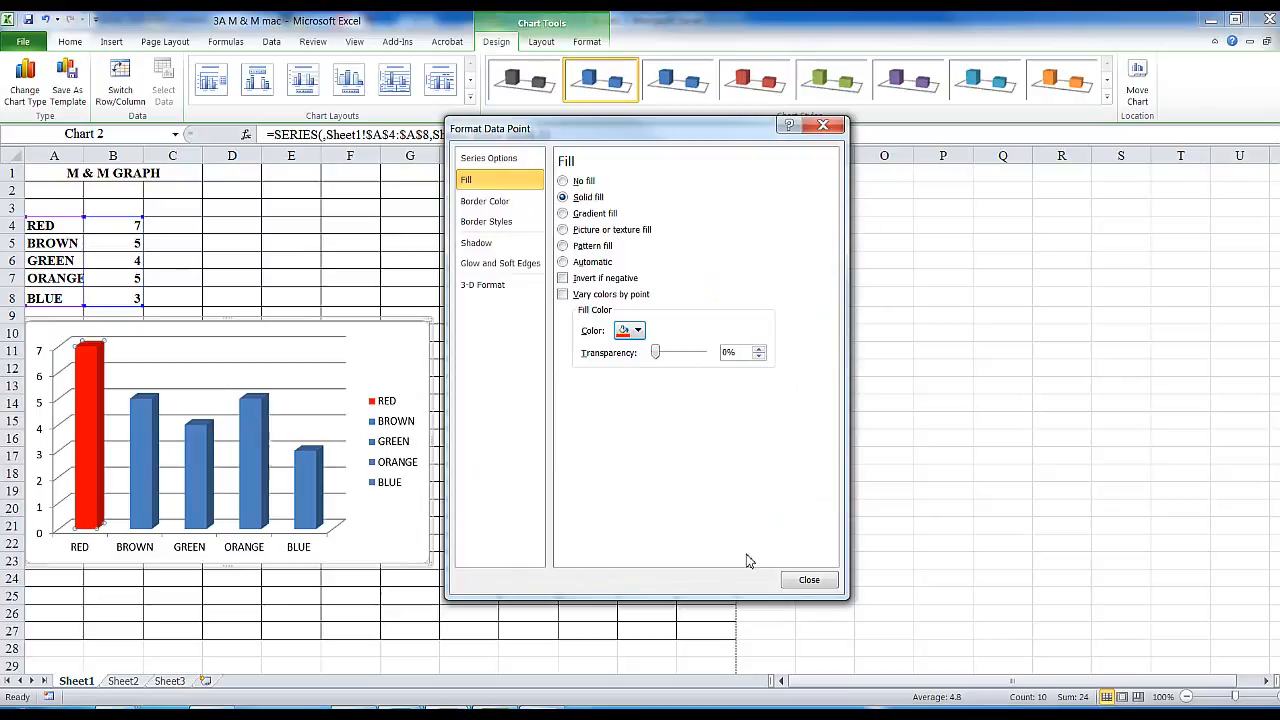
pyautogui.click(800, 588)
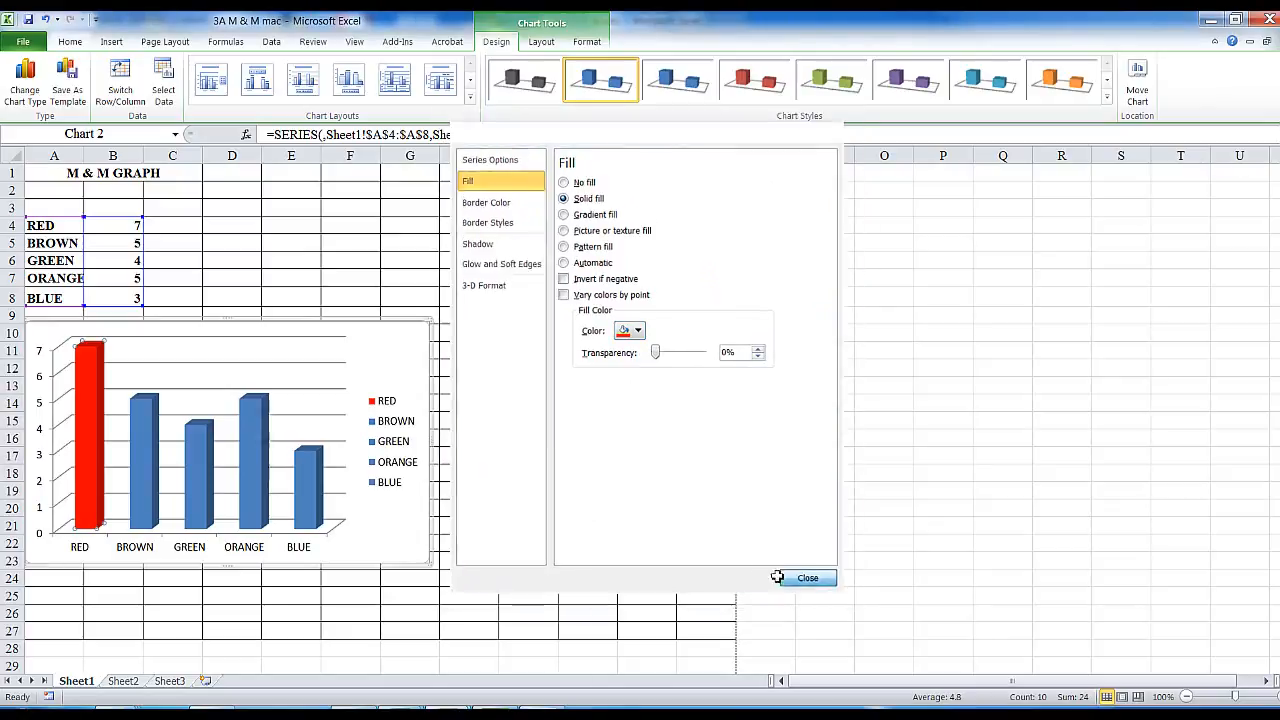
# Step: Give only the BROWN column of the chart a solid fill in the recently used brown
pyautogui.click(141, 490)
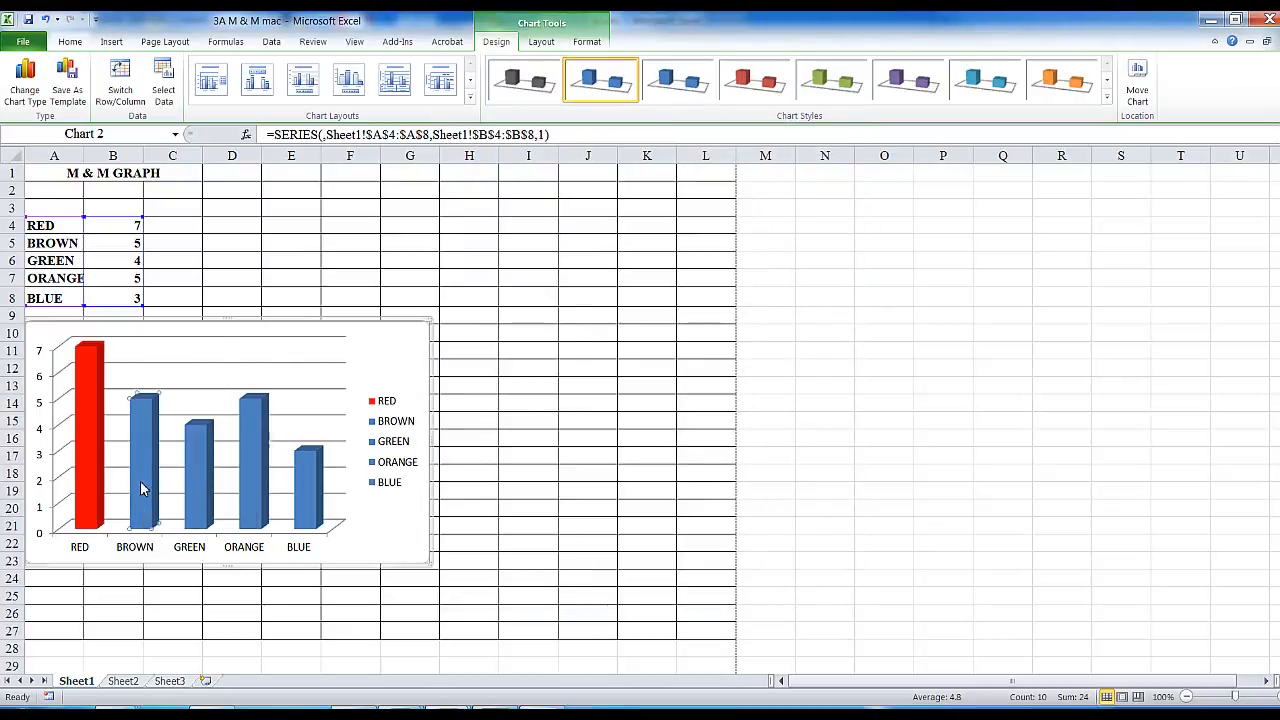
pyautogui.doubleClick(140, 480)
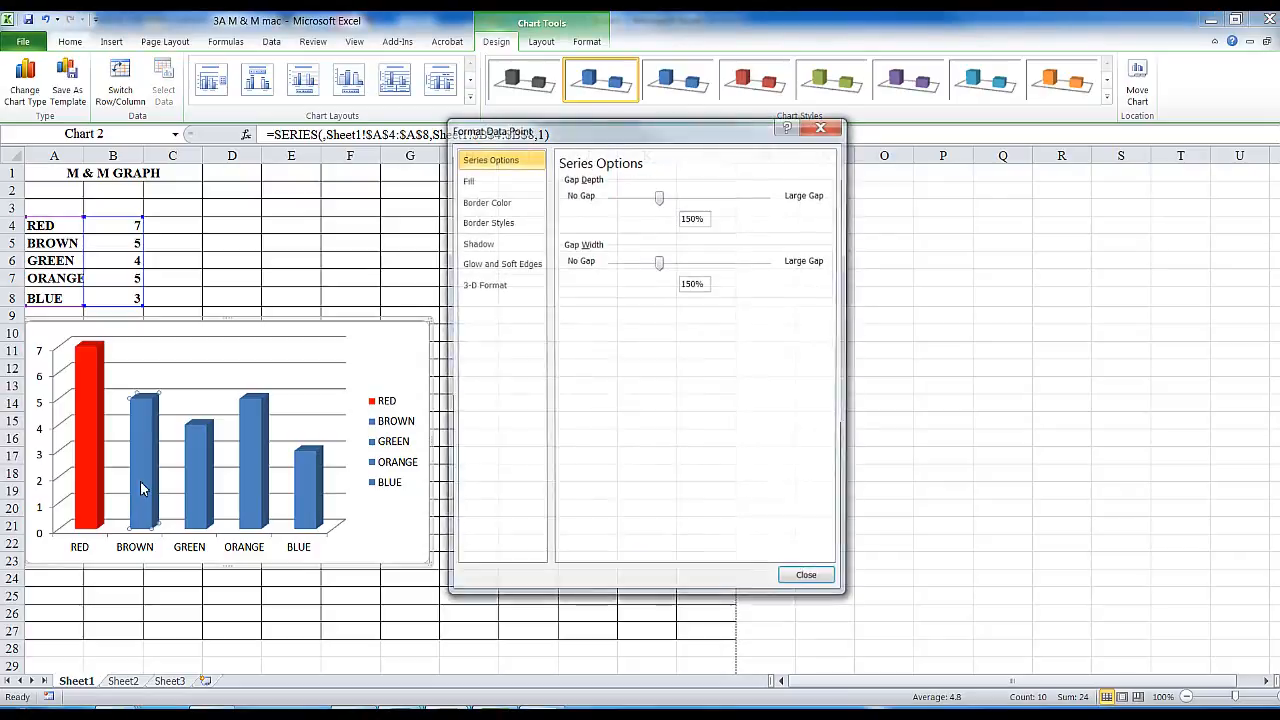
pyautogui.click(474, 181)
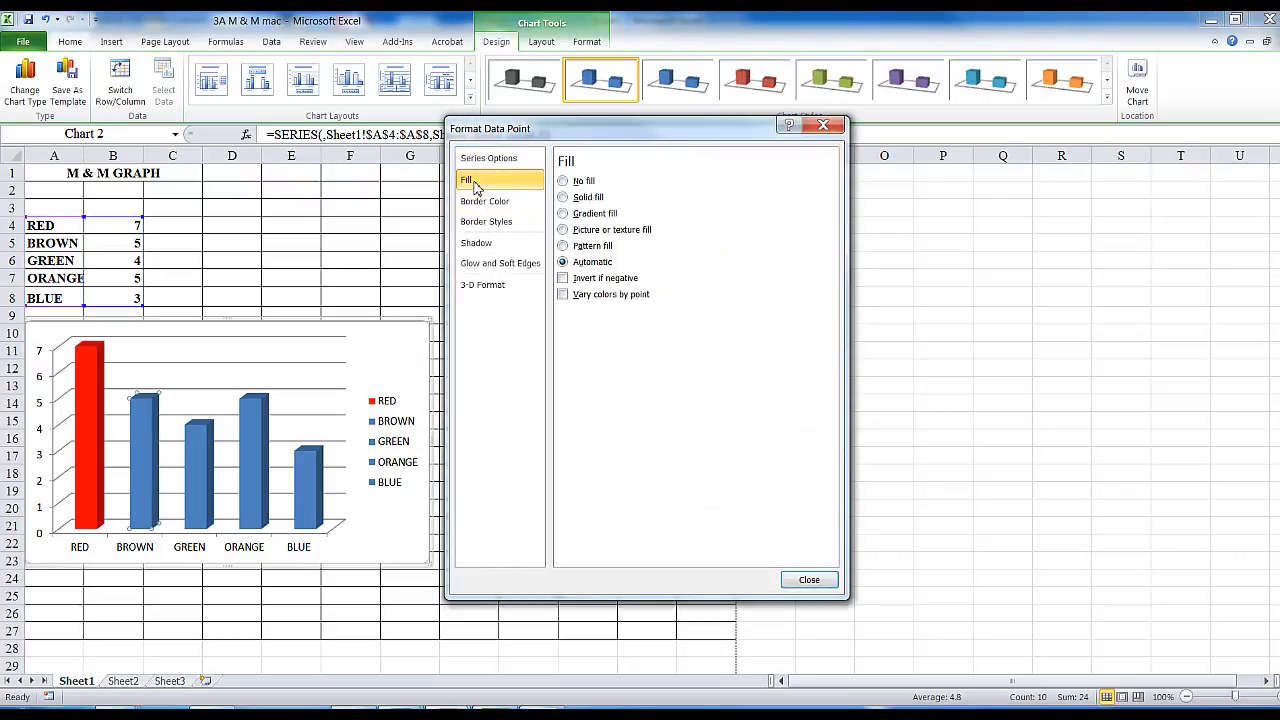
pyautogui.click(566, 199)
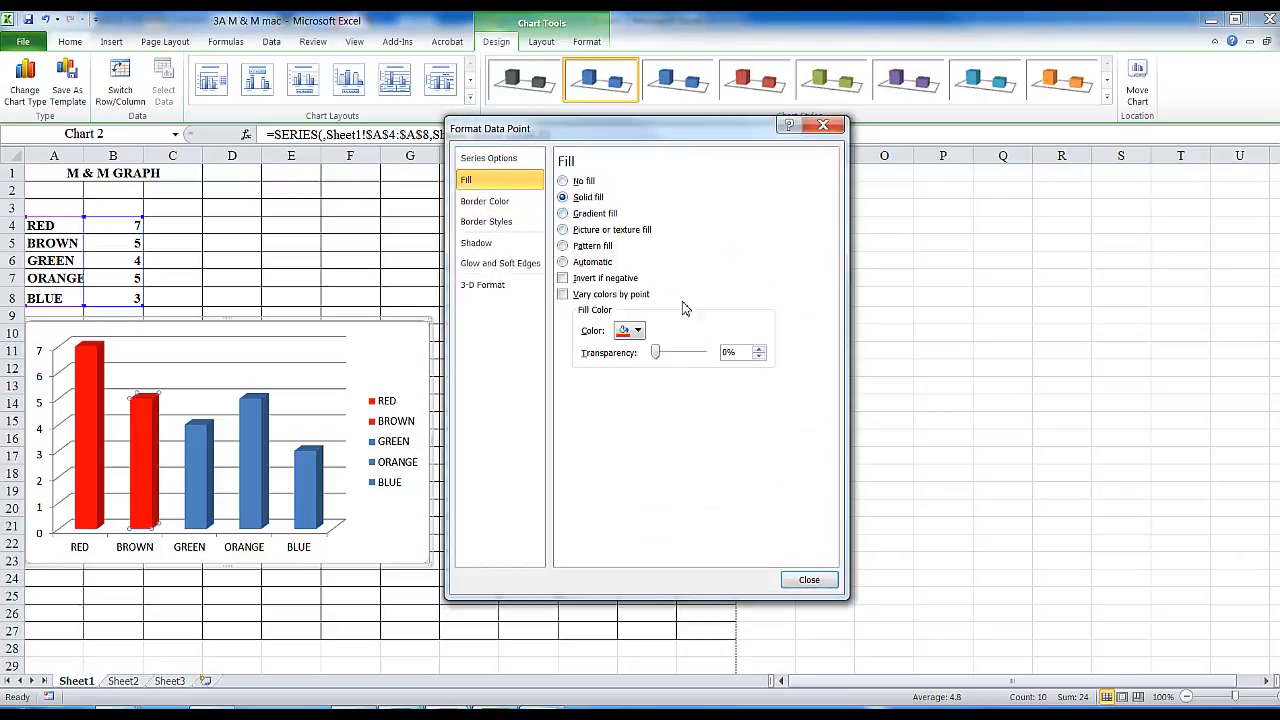
pyautogui.click(630, 331)
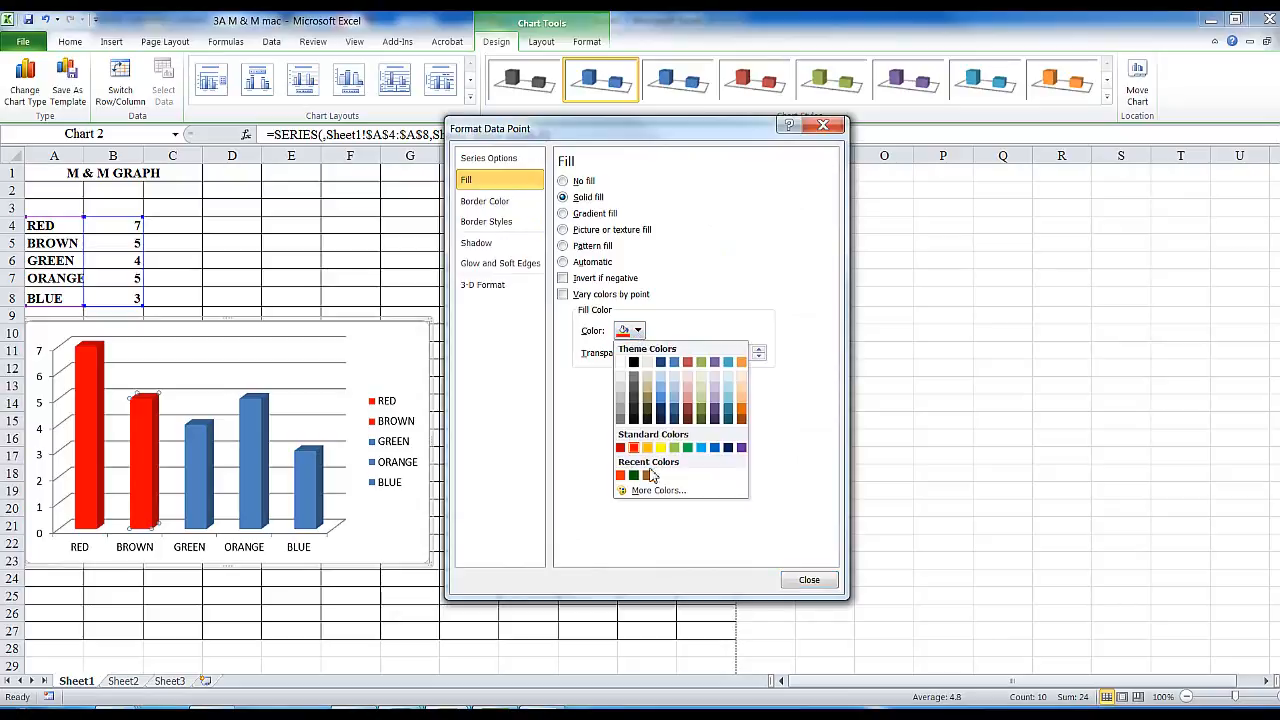
pyautogui.click(647, 475)
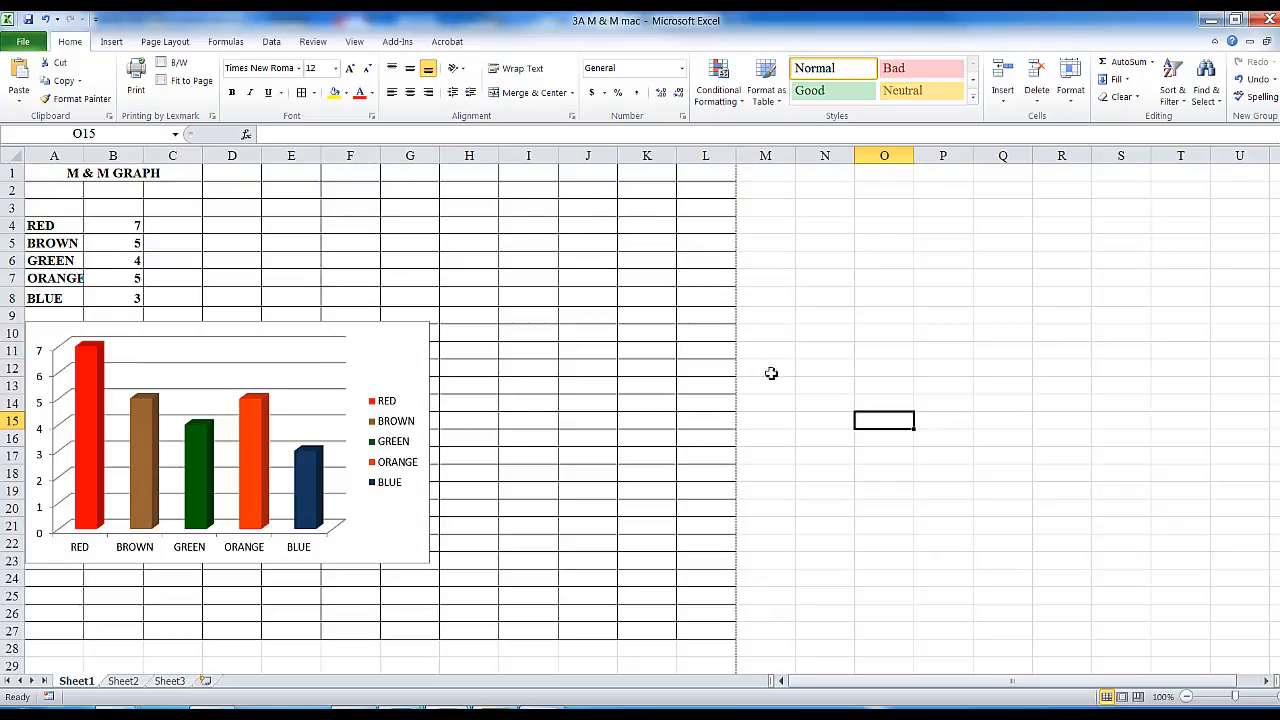
# Step: Shrink the column chart slightly from its upper-right corner so that it spans about columns A to G, rows 11 to 23
pyautogui.click(423, 333)
pyautogui.moveTo(429, 323); pyautogui.dragTo(408, 336)
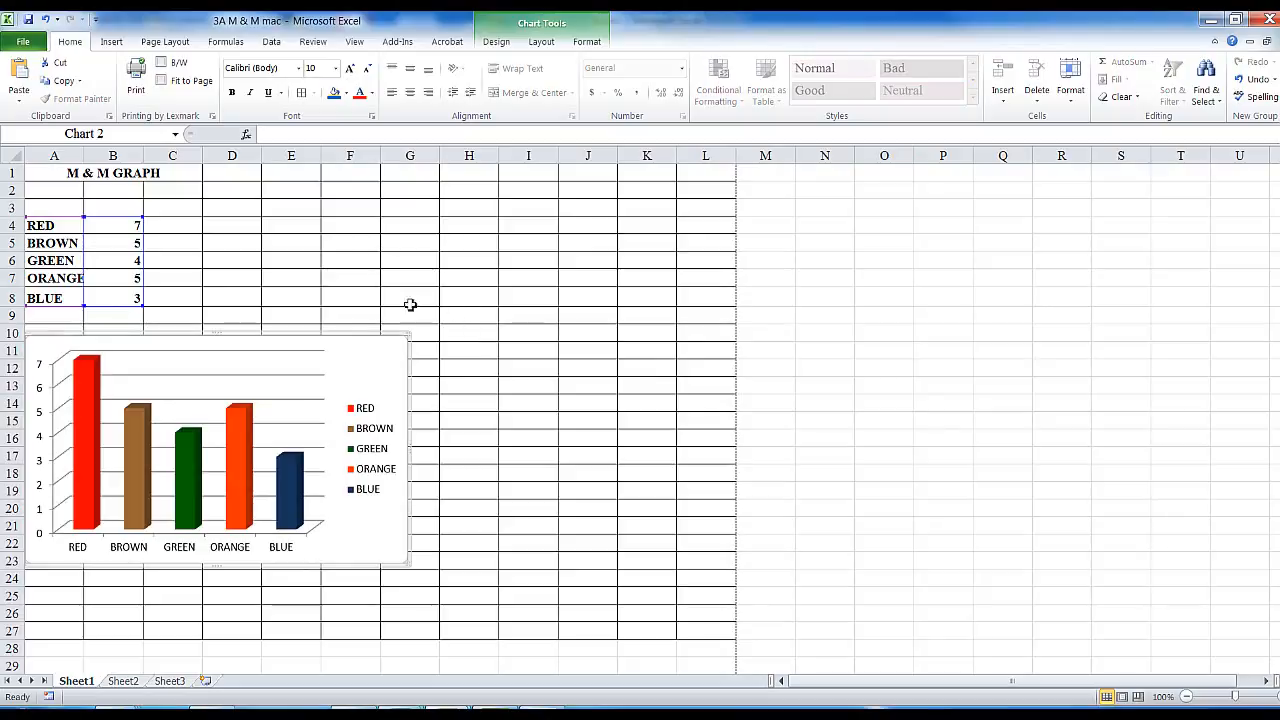
pyautogui.click(217, 257)
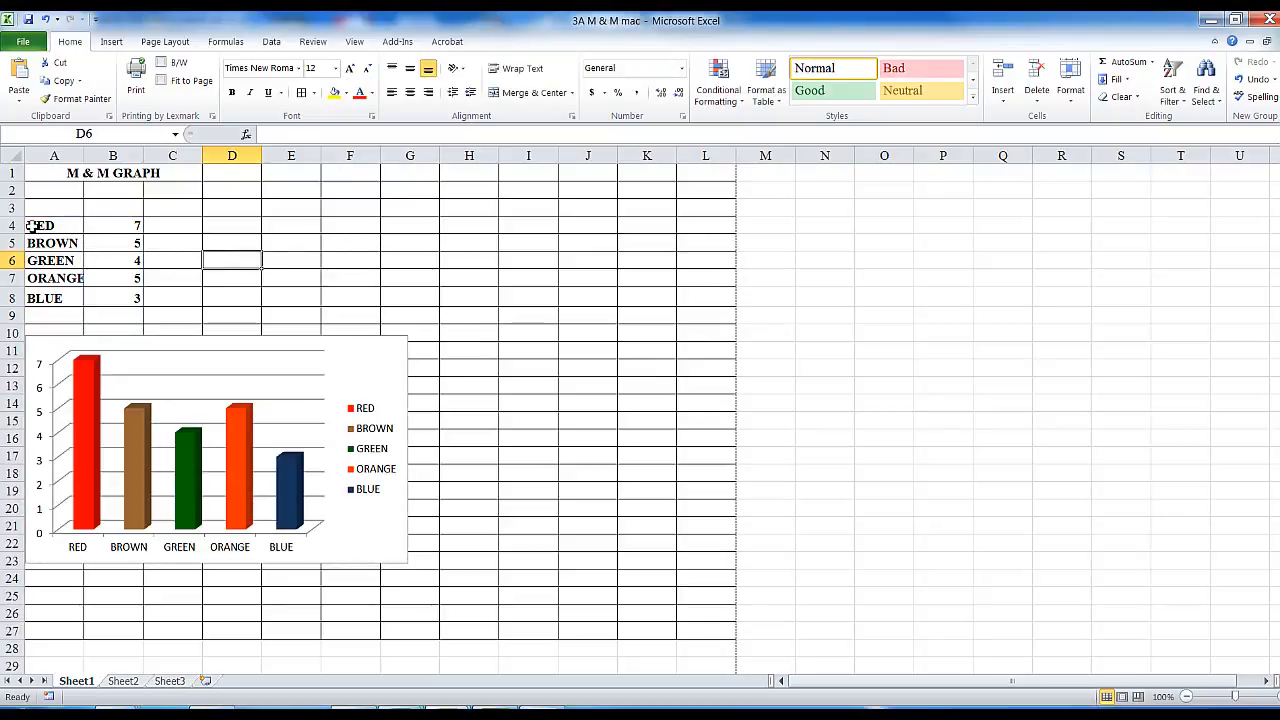
# Step: Insert a 3-D pie chart of the color counts in A4:B8
pyautogui.moveTo(32, 226); pyautogui.dragTo(133, 300)
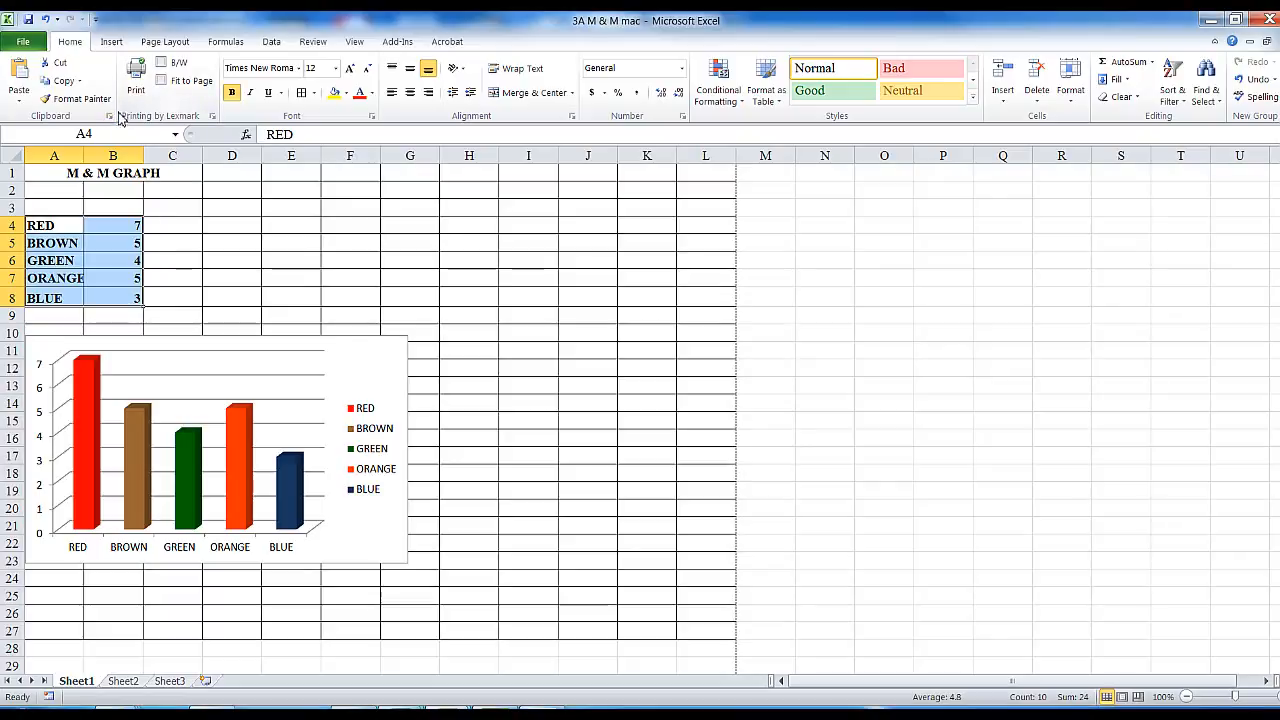
pyautogui.click(111, 42)
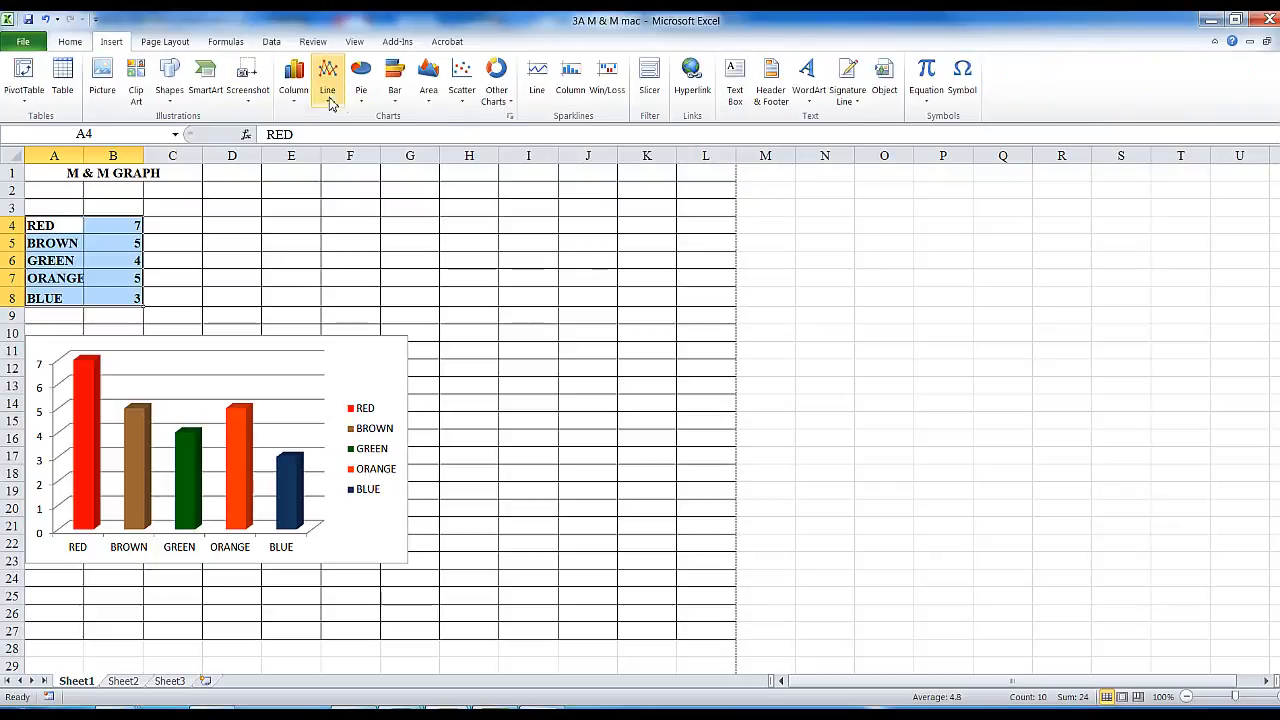
pyautogui.click(361, 80)
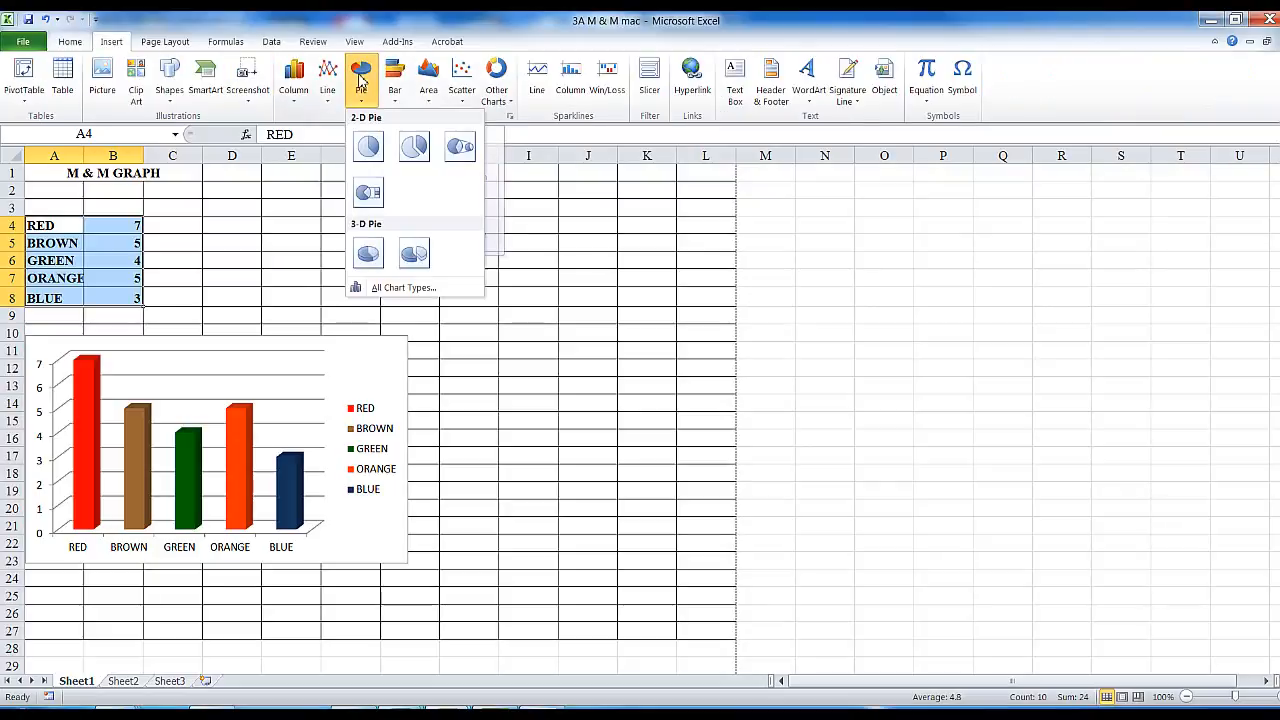
pyautogui.click(368, 254)
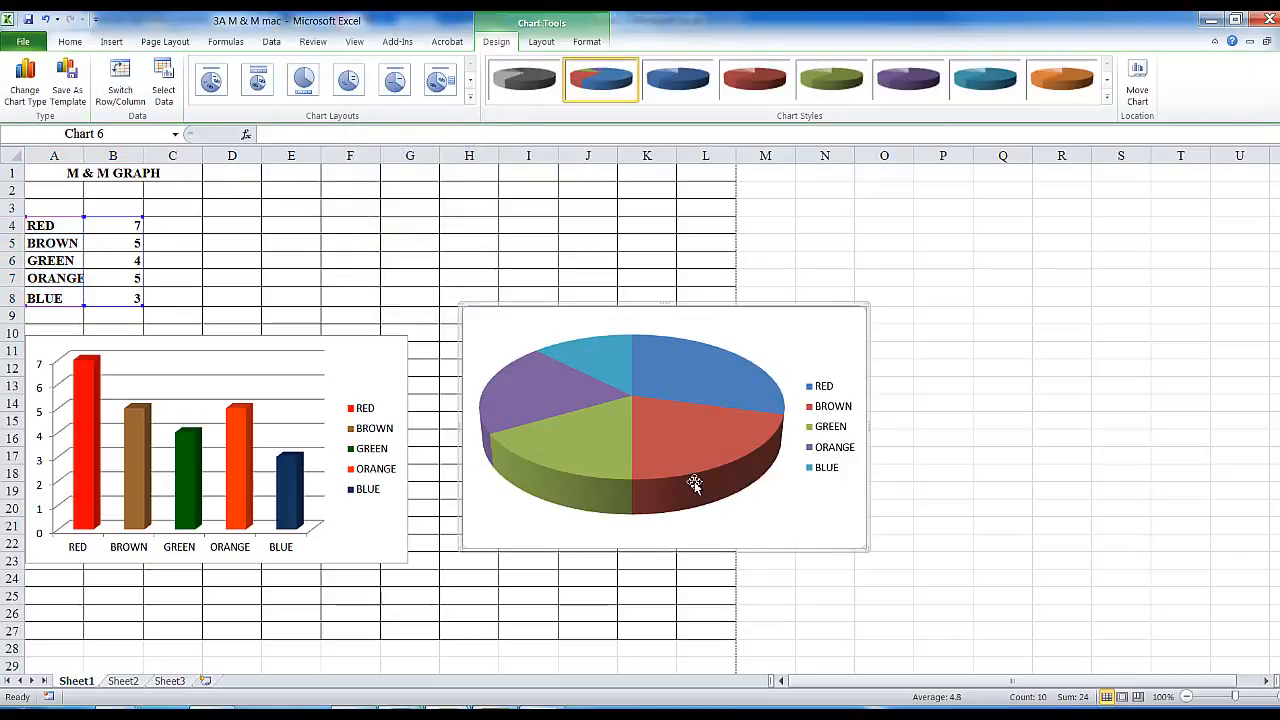
# Step: Open the data point formatting options for the BROWN pie slice and close them without making changes
pyautogui.click(655, 483)
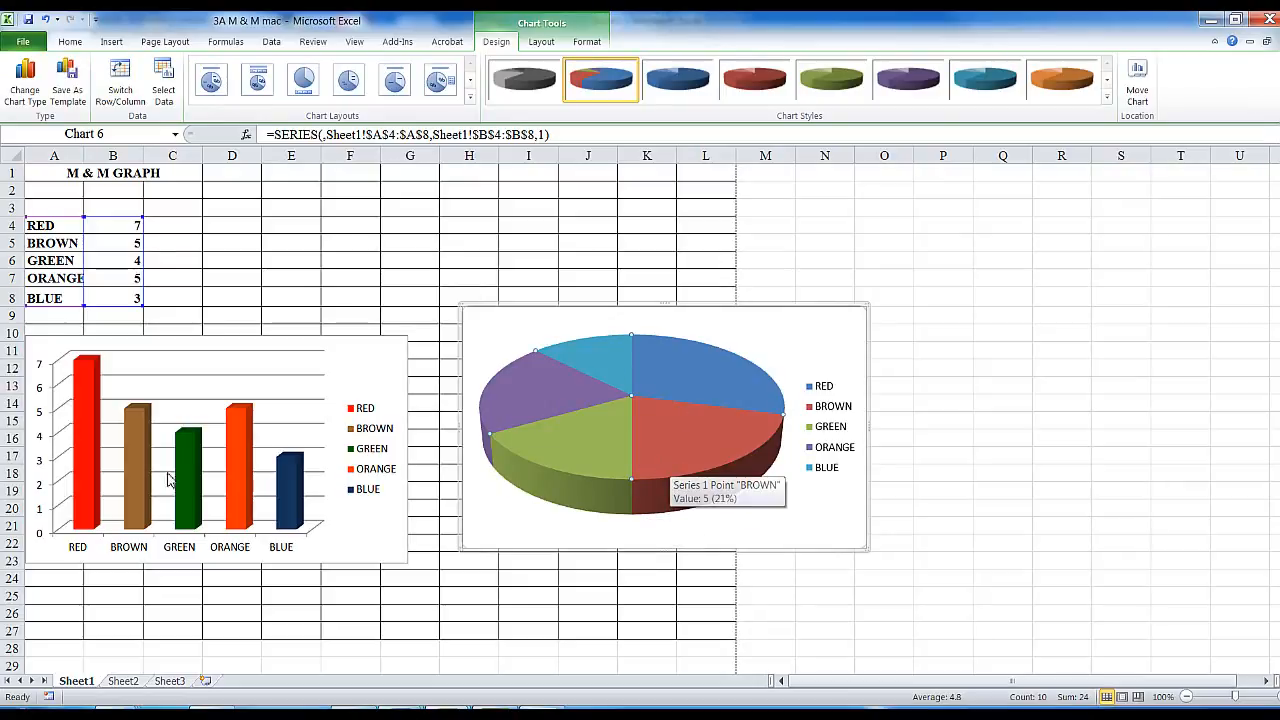
pyautogui.doubleClick(666, 468)
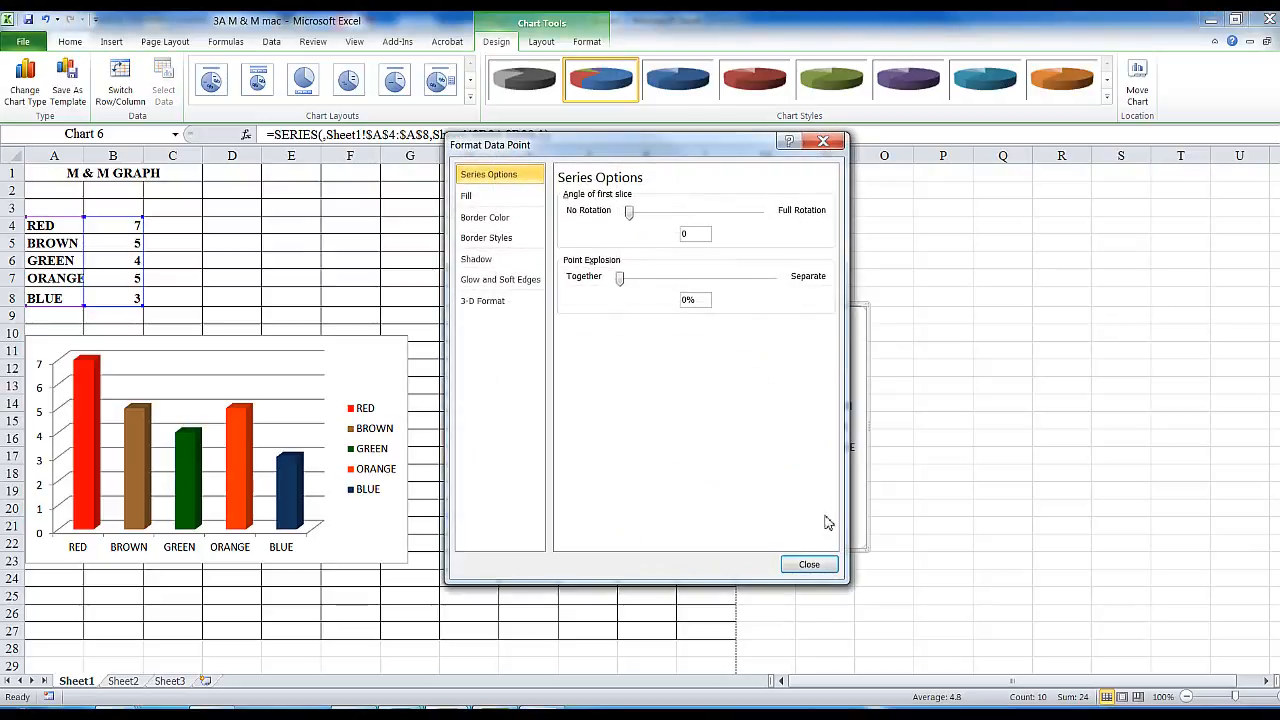
pyautogui.click(809, 565)
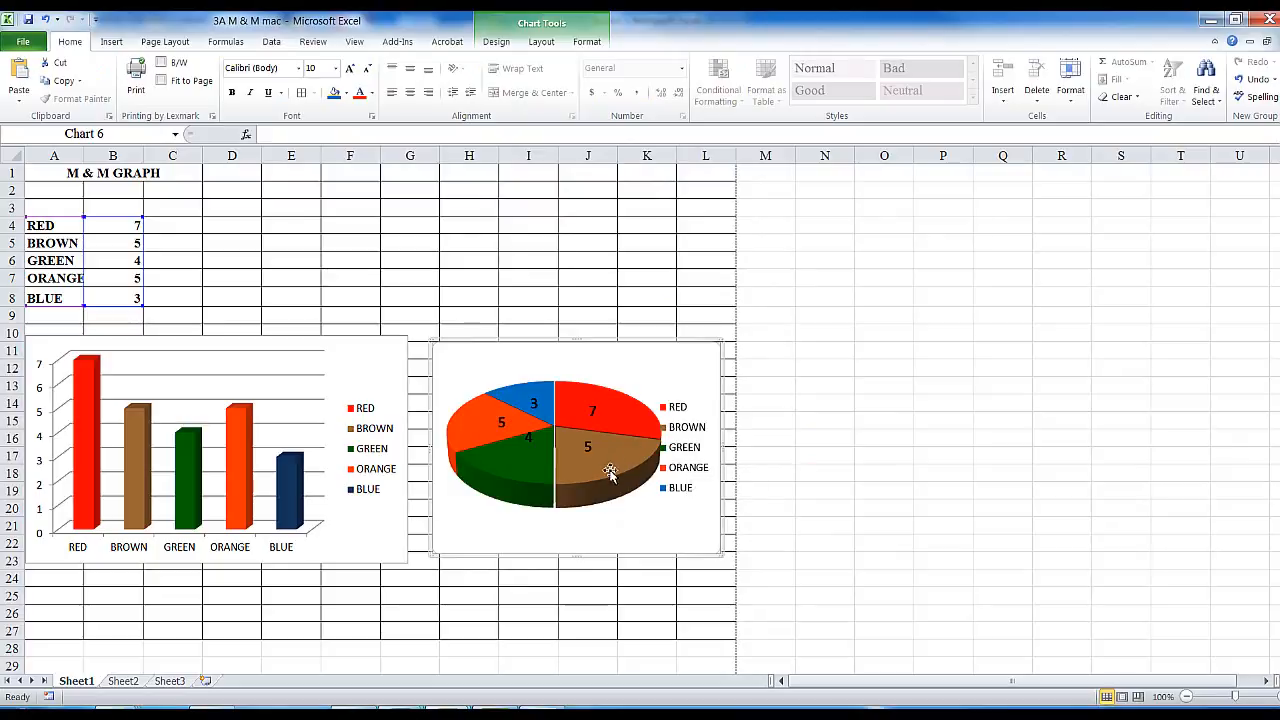
pyautogui.moveTo(524, 456)
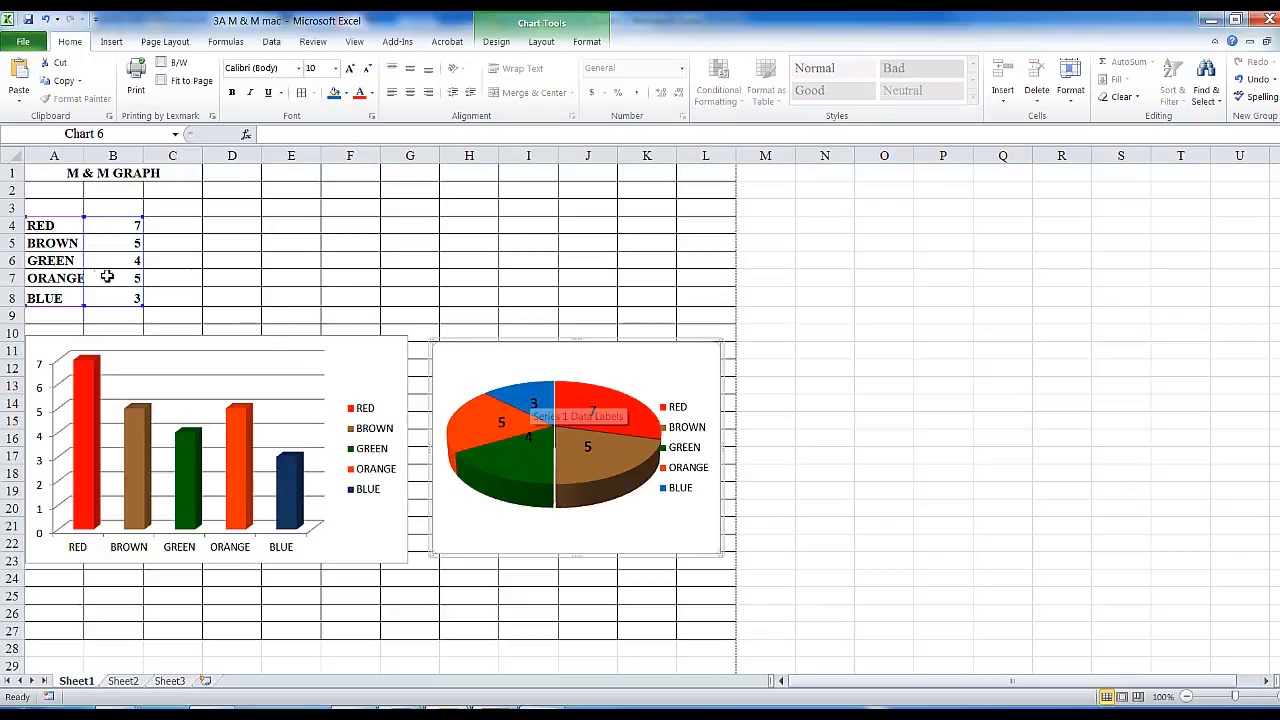
pyautogui.click(636, 598)
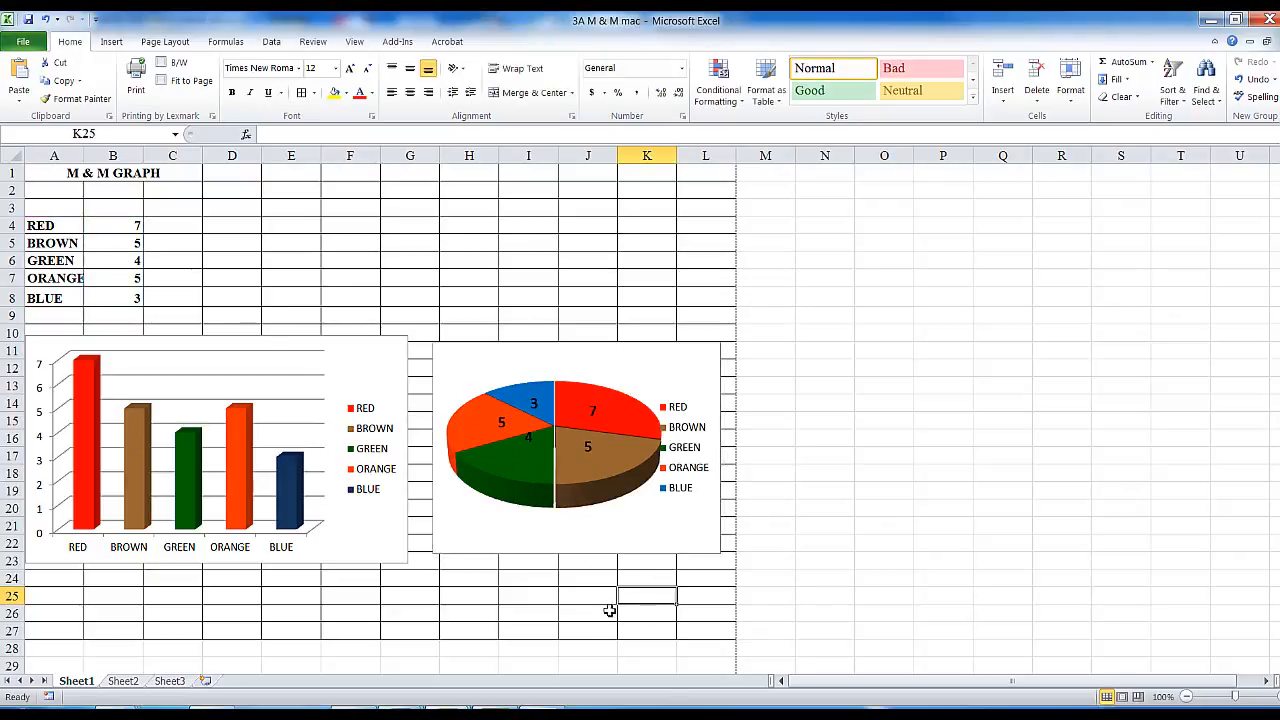